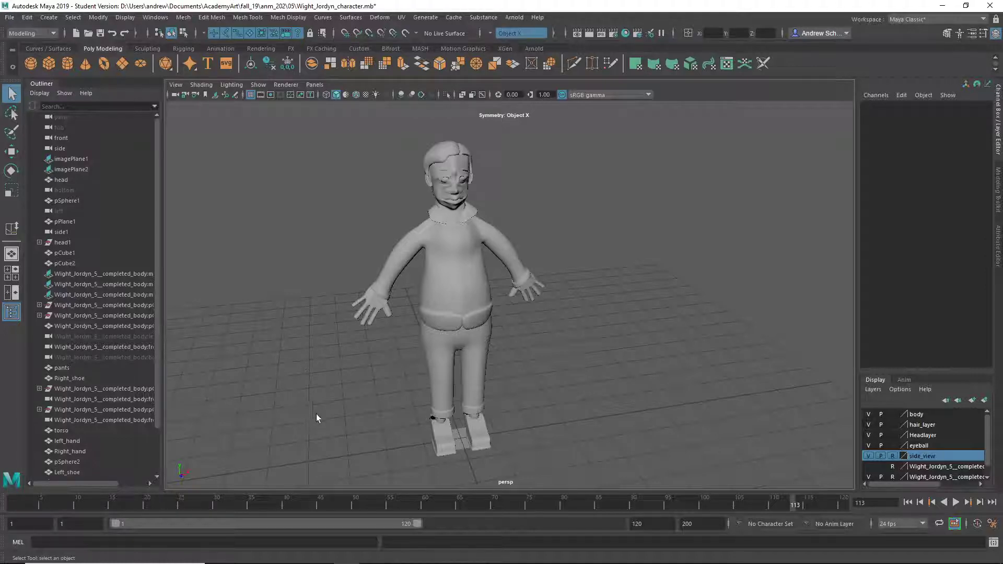
Select and frame the character's hair mesh, examining it from above and behind.
alt+drag(316, 418, 279, 340)
alt+drag(347, 238, 398, 285)
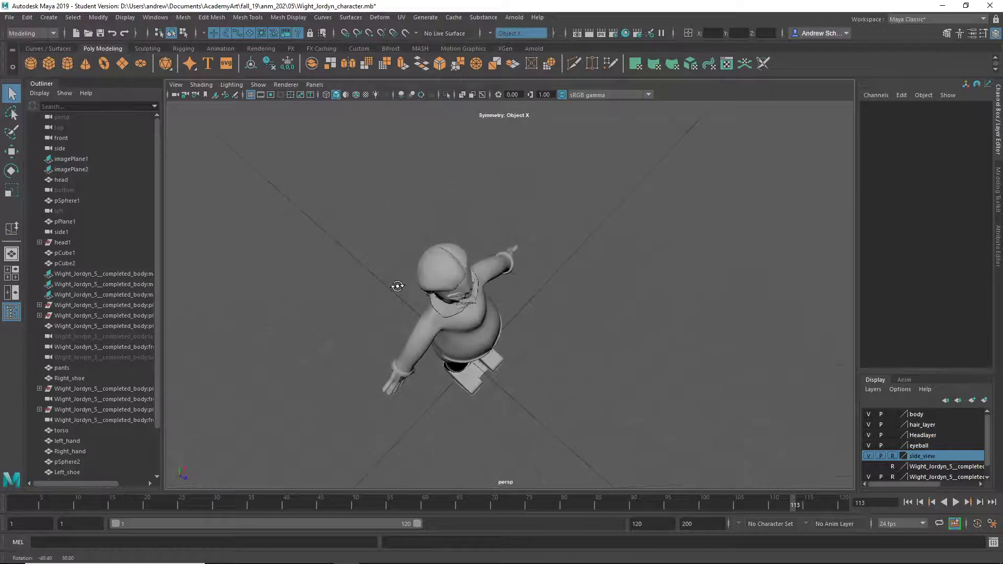
click(421, 276)
alt+drag(328, 308, 565, 338)
key(f)
alt+right_drag(565, 339, 619, 319)
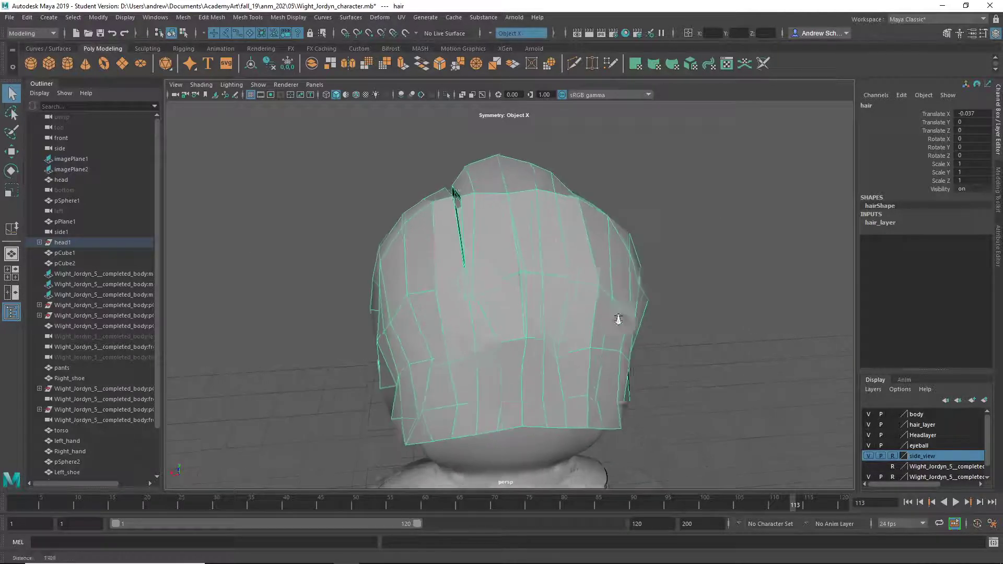
alt+drag(619, 320, 448, 116)
Select the head mesh and isolate it in the viewport.
click(469, 376)
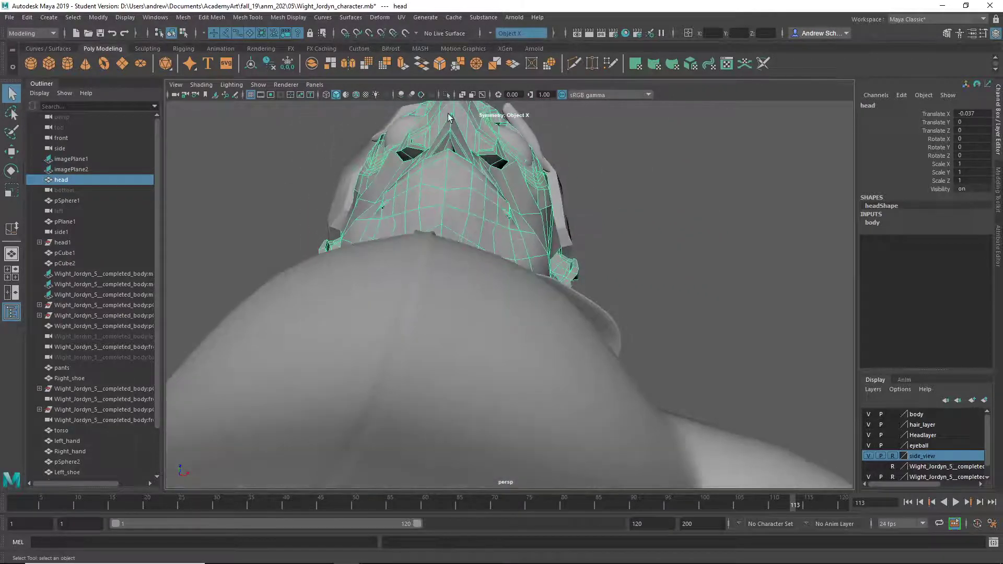
alt+drag(505, 223, 557, 272)
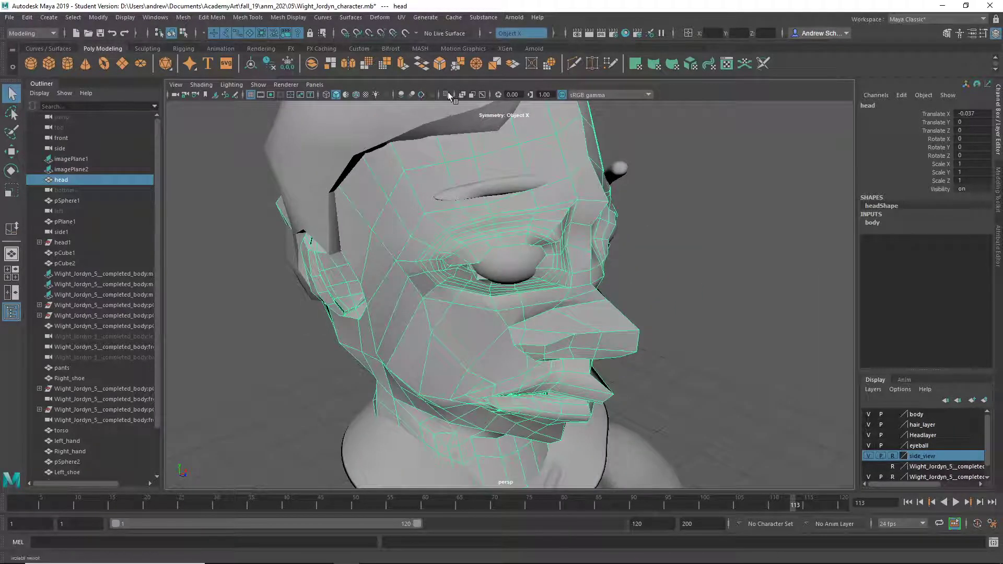
click(447, 95)
alt+drag(444, 203, 544, 284)
Smooth the whole head mesh by flooding it twice with the Sculpt Geometry Tool's Smooth operation at strength 1.
right_click(557, 266)
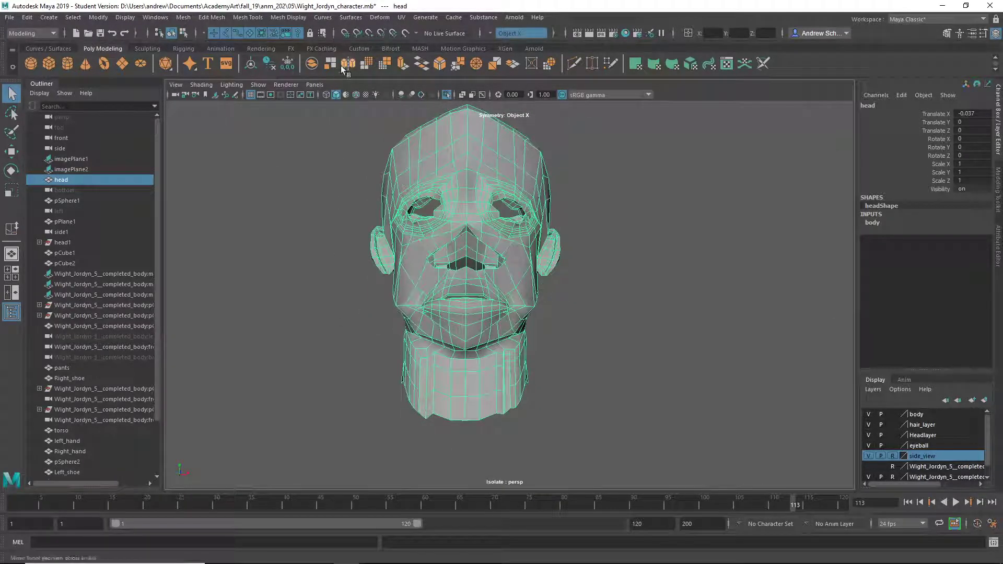
click(345, 19)
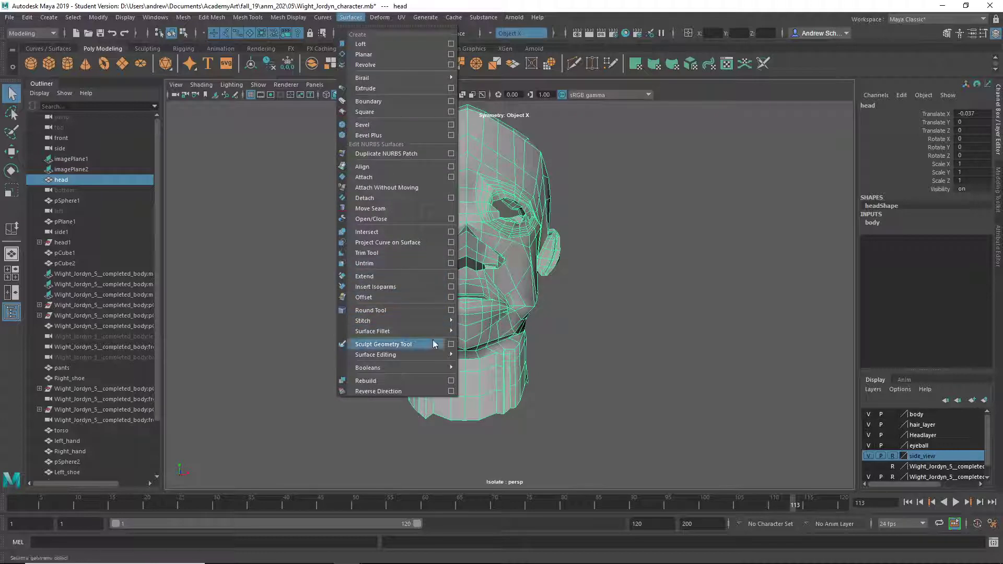
click(451, 345)
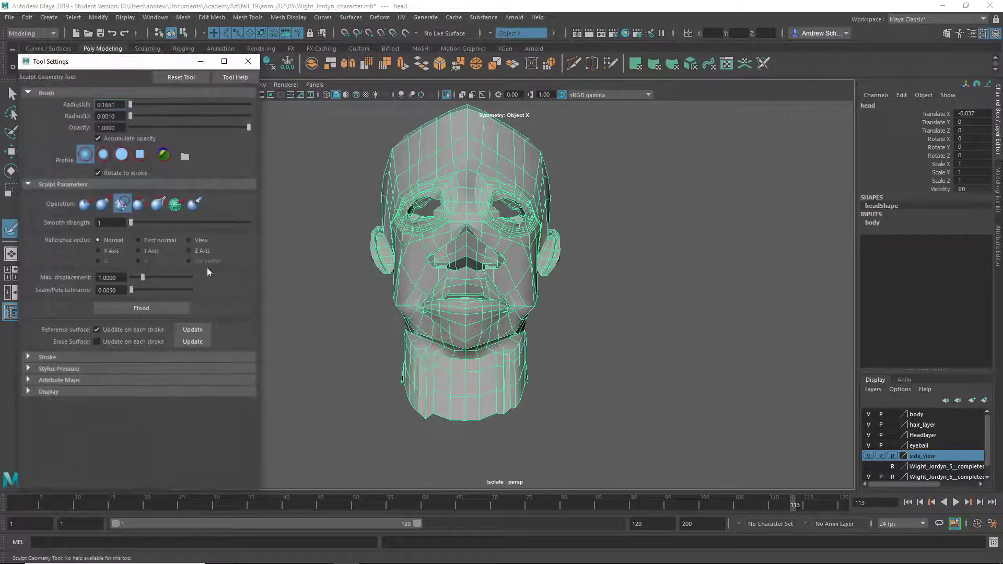
click(147, 313)
click(147, 312)
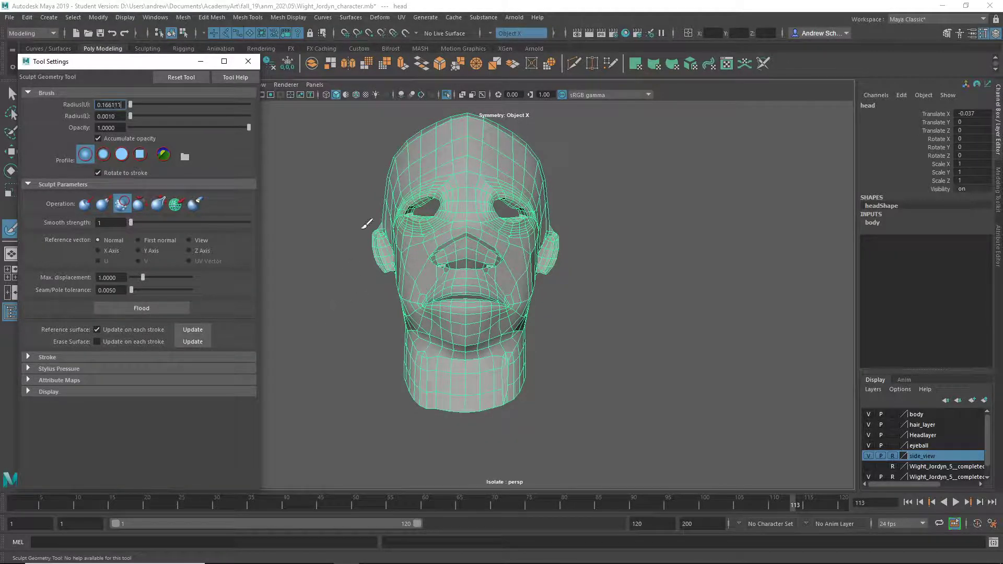
Select the rows of vertices across the forehead in vertex mode and set the Move tool's axis orientation to Normal.
key(q)
mouse_move(683, 93)
alt+mouse_down()
mouse_move(627, 162)
mouse_move(657, 242)
mouse_move(643, 282)
mouse_move(548, 247)
mouse_move(554, 276)
mouse_move(511, 265)
alt+mouse_up()
right_drag(499, 215, 451, 223)
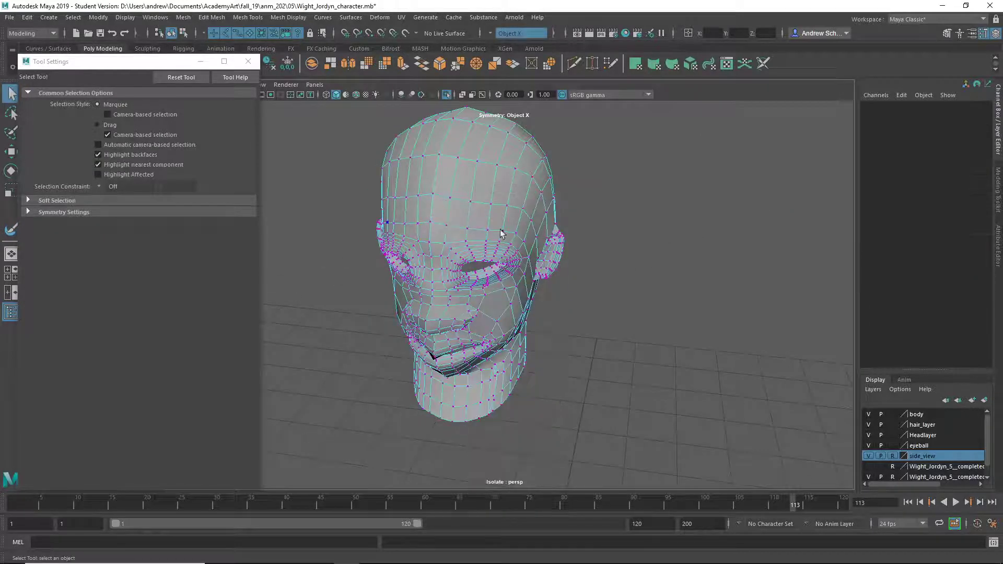
click(515, 235)
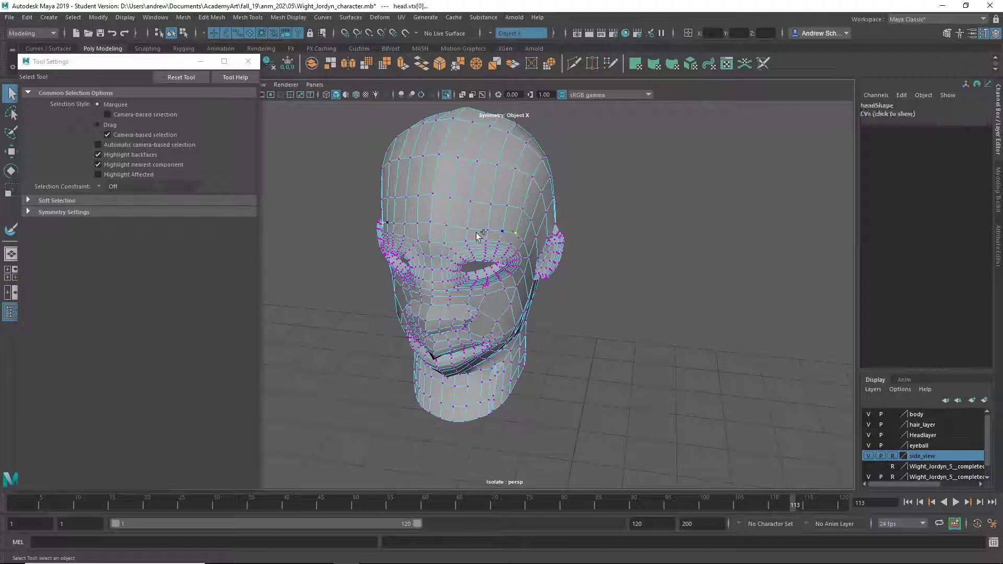
shift+click(522, 209)
shift+double_click(434, 194)
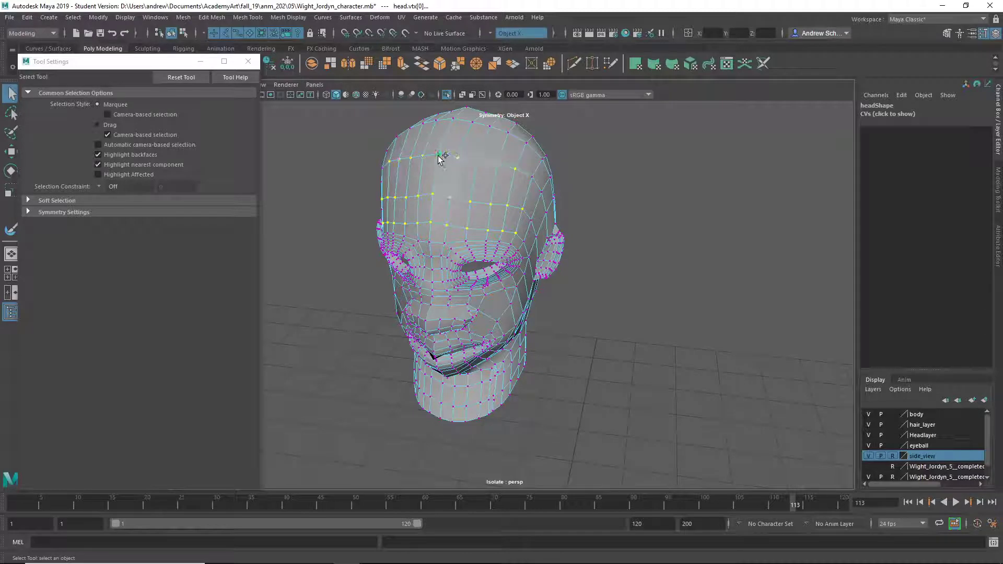
alt+drag(436, 221, 418, 312)
key(w)
click(436, 296)
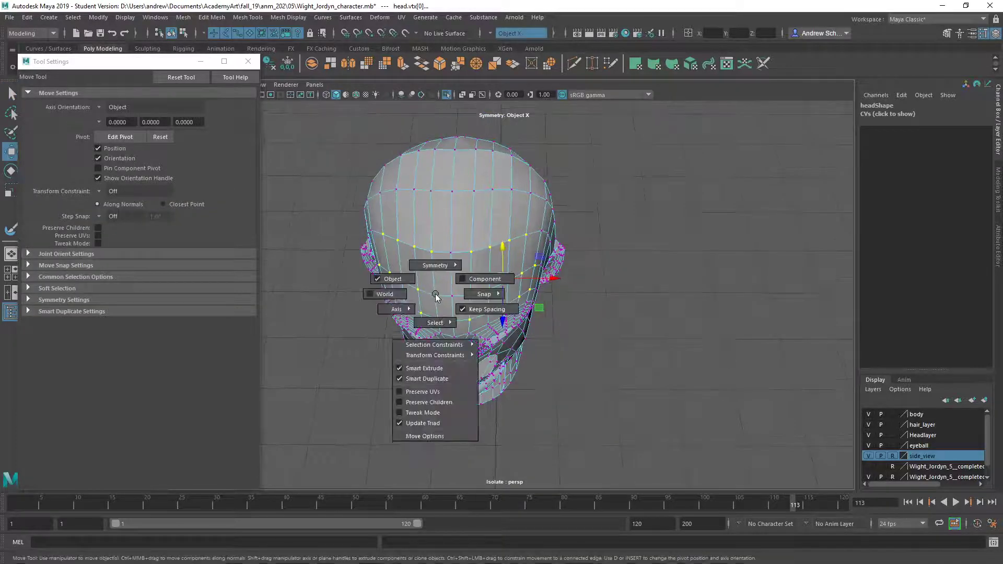
click(438, 305)
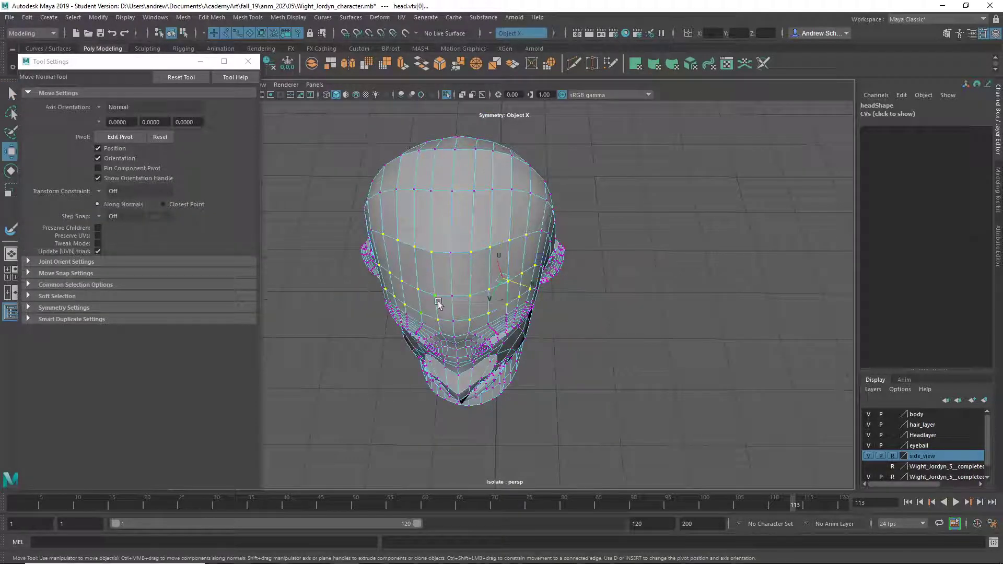
Select the upper pair of vertices on either side of the gap at the back of the head and close the tool settings.
drag(525, 288, 717, 287)
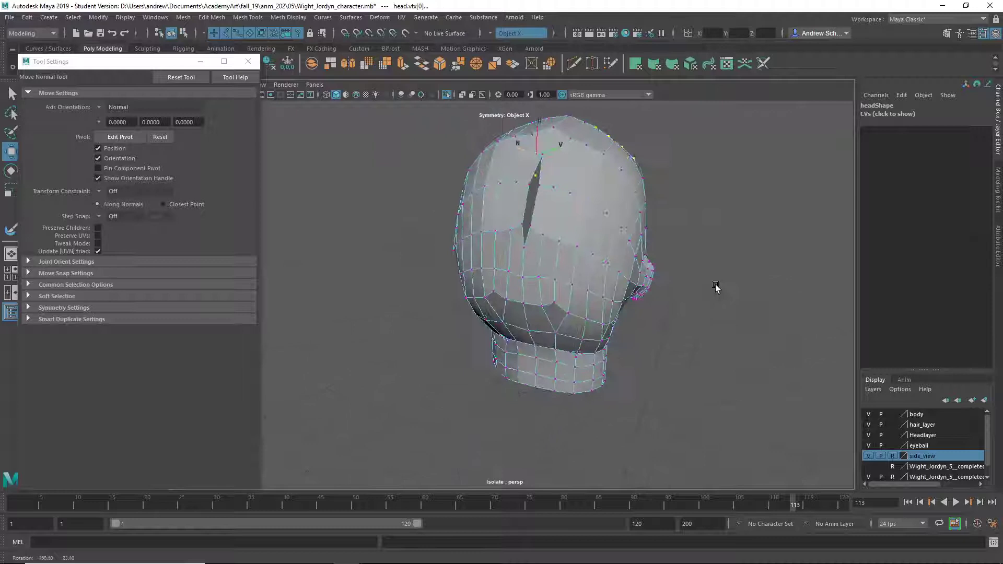
key(q)
alt+middle_drag(602, 265, 605, 346)
alt+right_drag(484, 287, 670, 287)
click(553, 261)
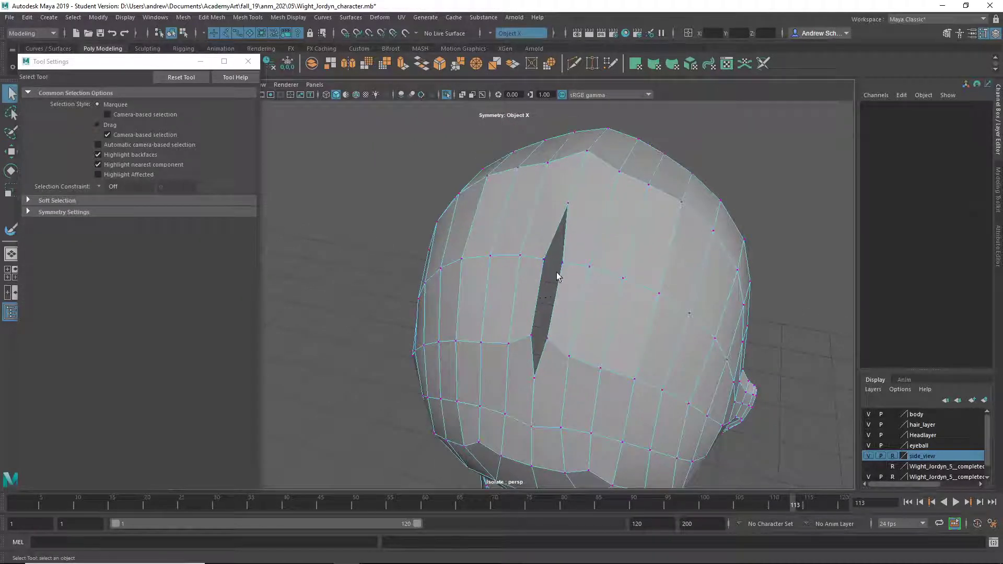
drag(559, 271, 560, 272)
alt+drag(560, 273, 573, 308)
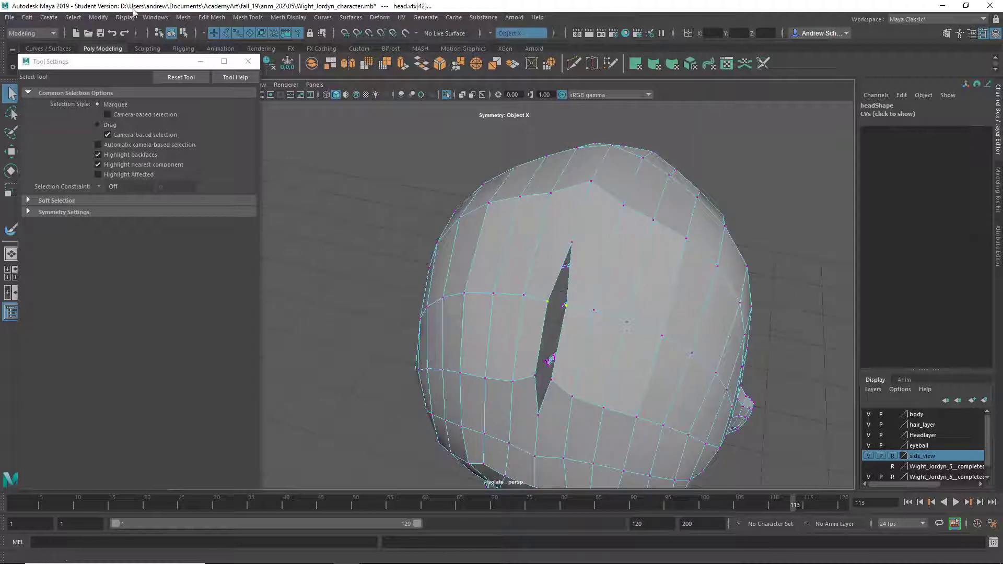
key(4)
key(5)
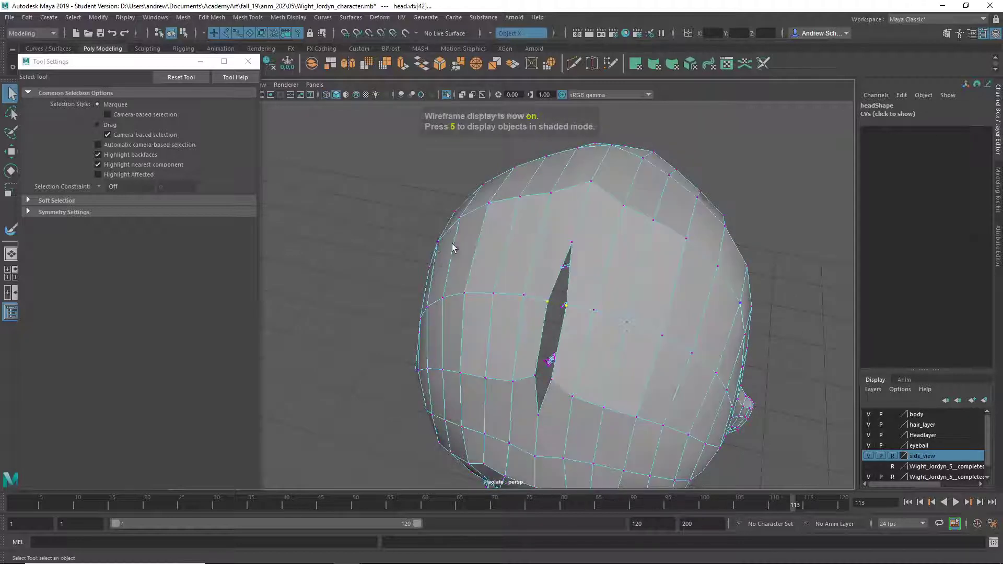
shift+right_drag(501, 259, 550, 405)
alt+drag(679, 345, 740, 339)
click(248, 61)
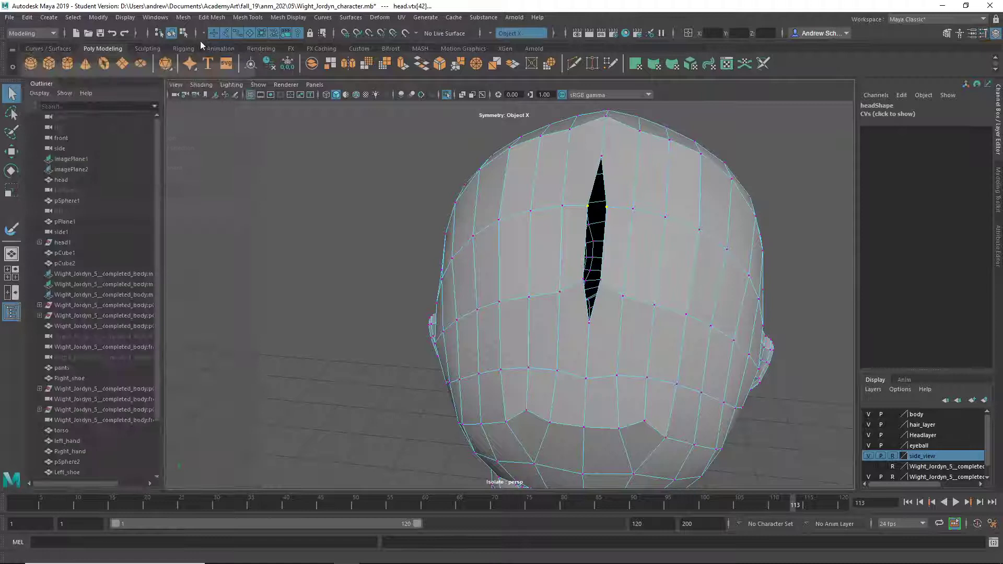
Try to merge the upper and lower vertex pairs across the gap to center, and undo the lower merge and its selection.
click(211, 17)
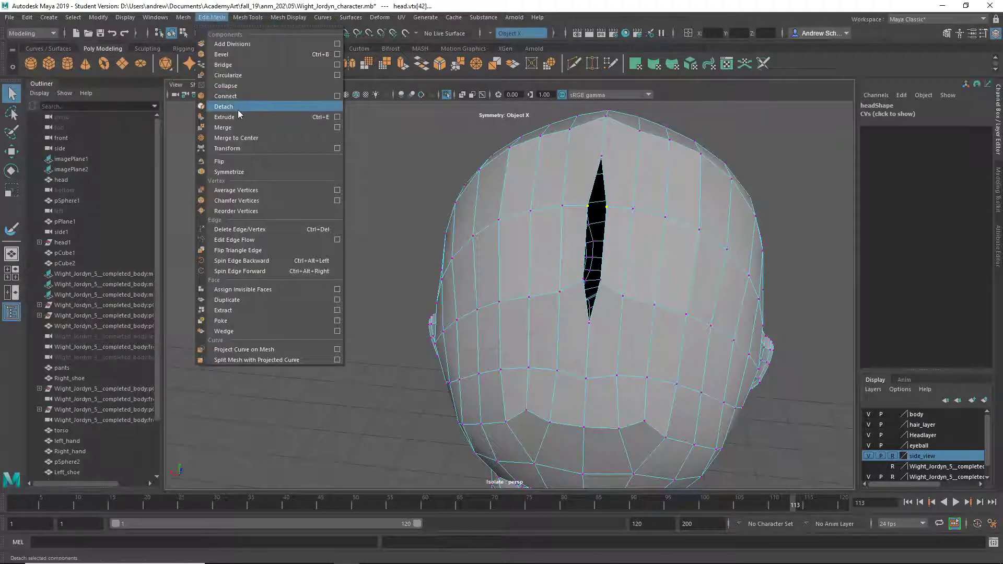
click(255, 138)
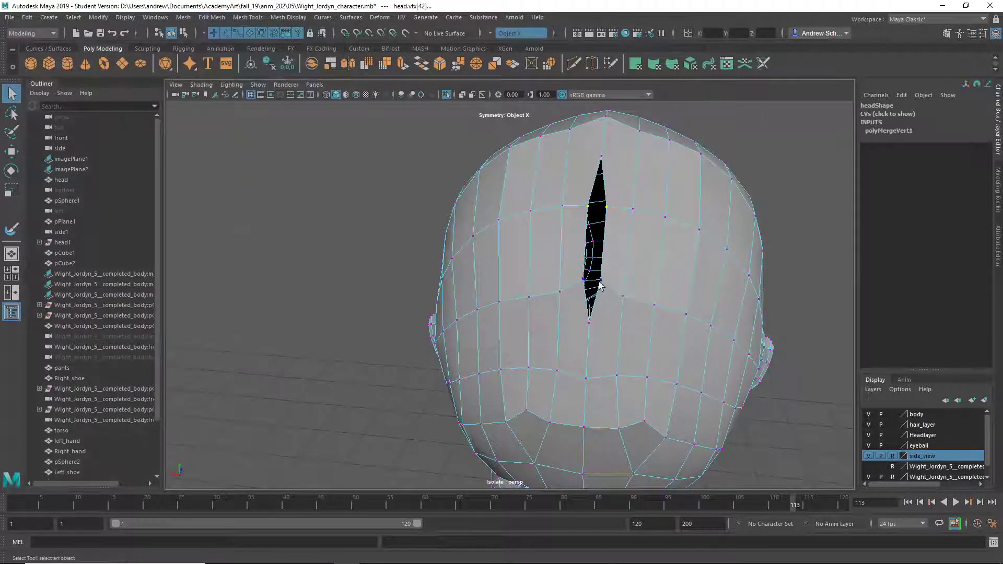
click(210, 19)
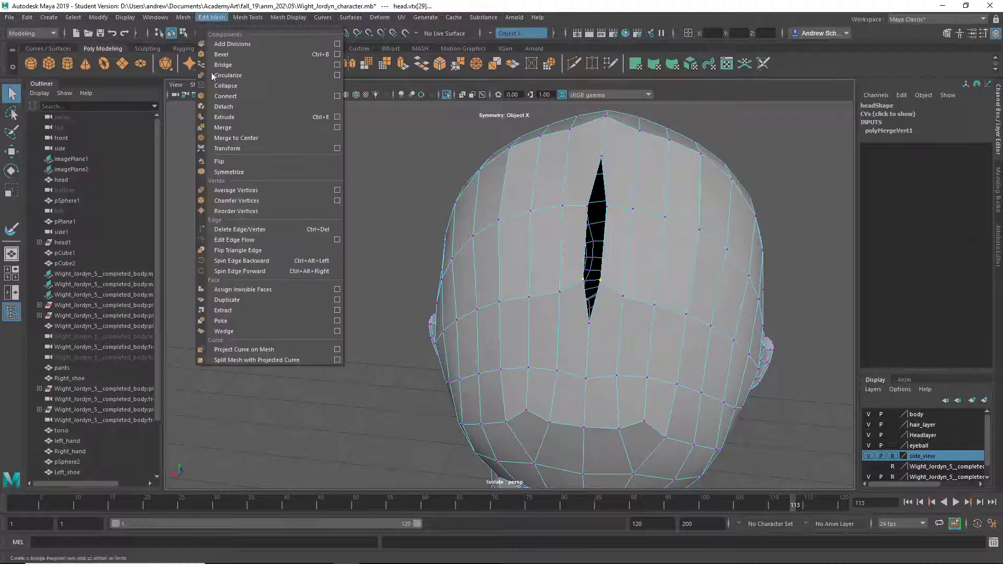
click(256, 137)
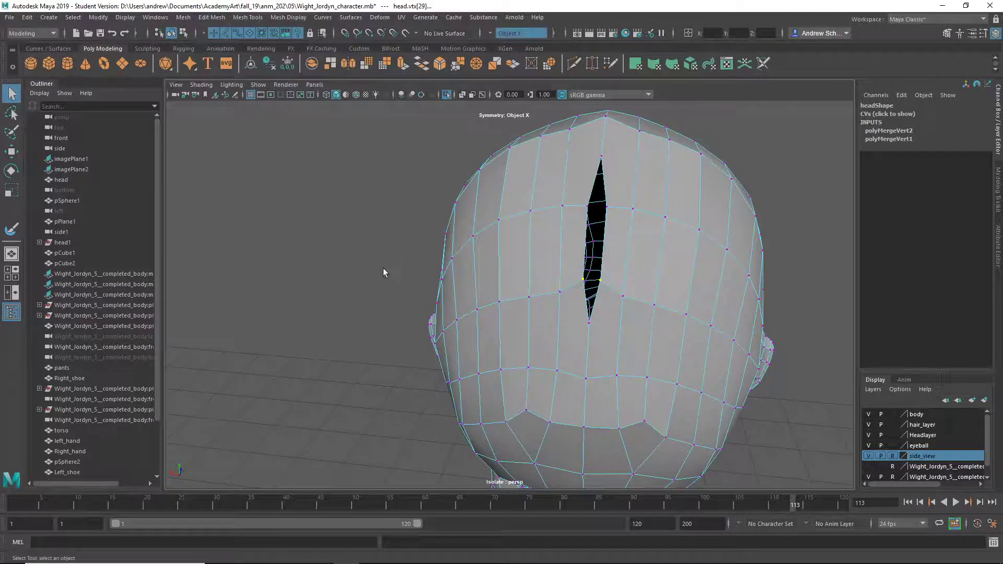
alt+drag(384, 269, 343, 276)
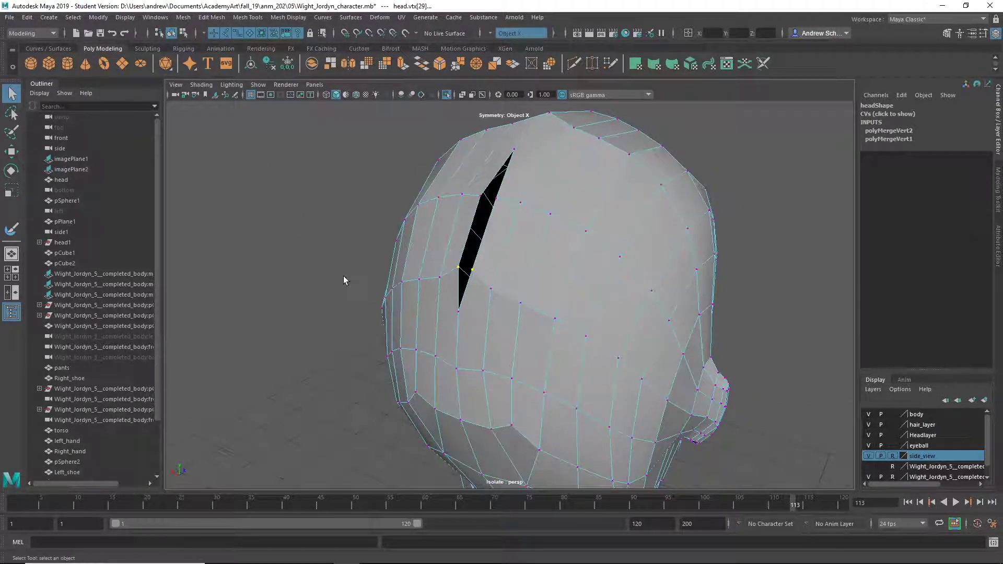
key(ctrl+z)
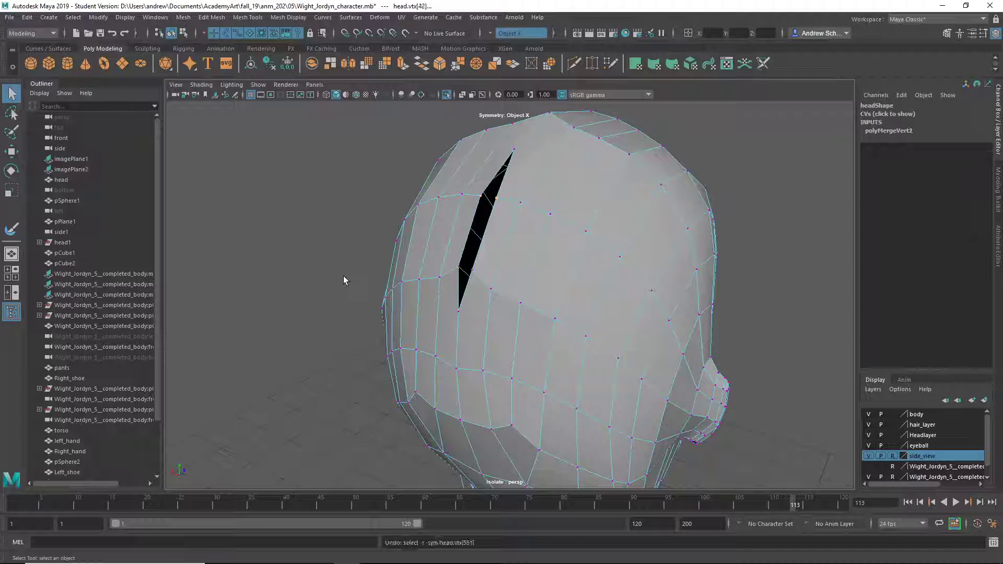
Turn symmetry off and merge the upper vertex pair across the gap at the back of the head to center.
key(w)
click(424, 225)
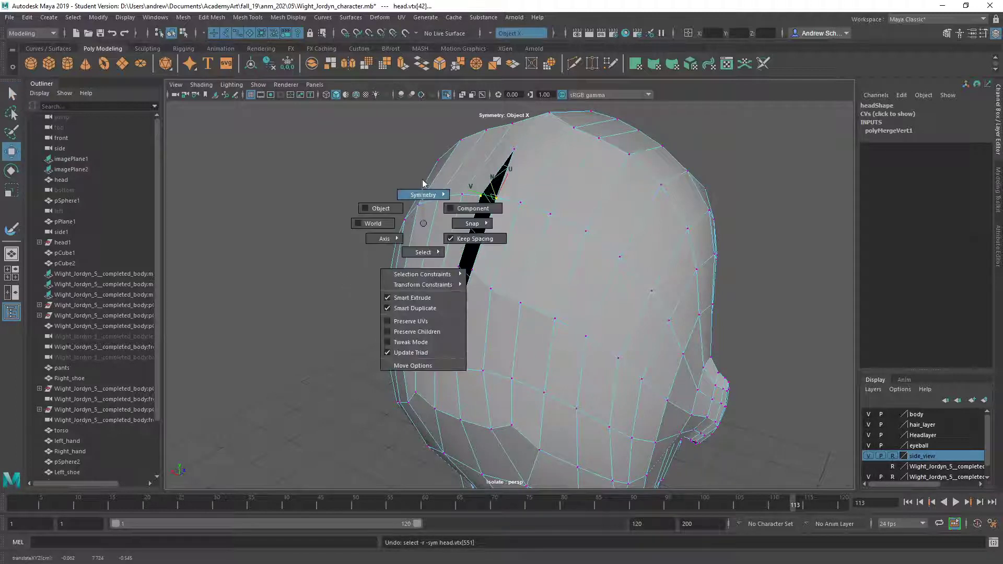
drag(423, 182, 419, 141)
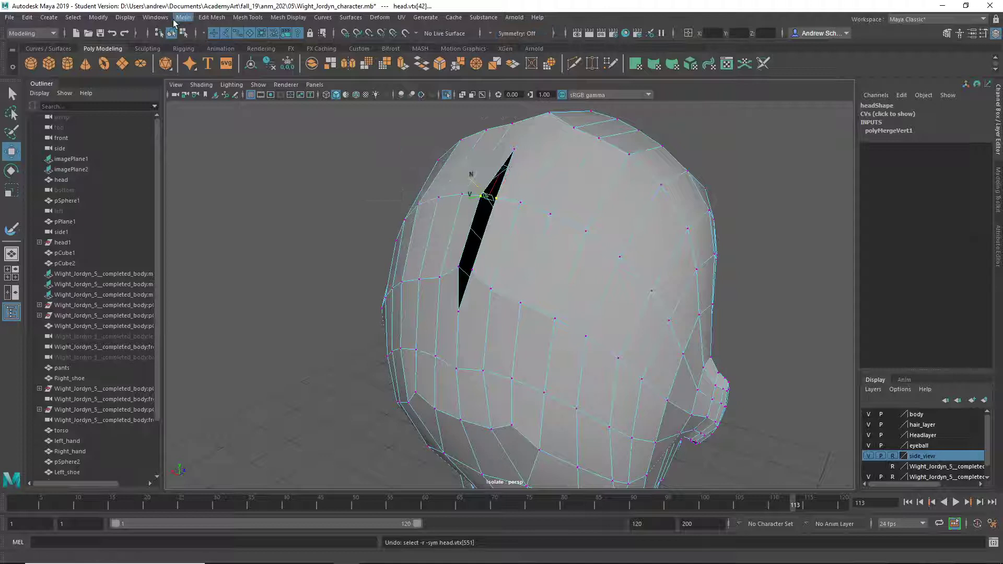
click(218, 20)
click(247, 138)
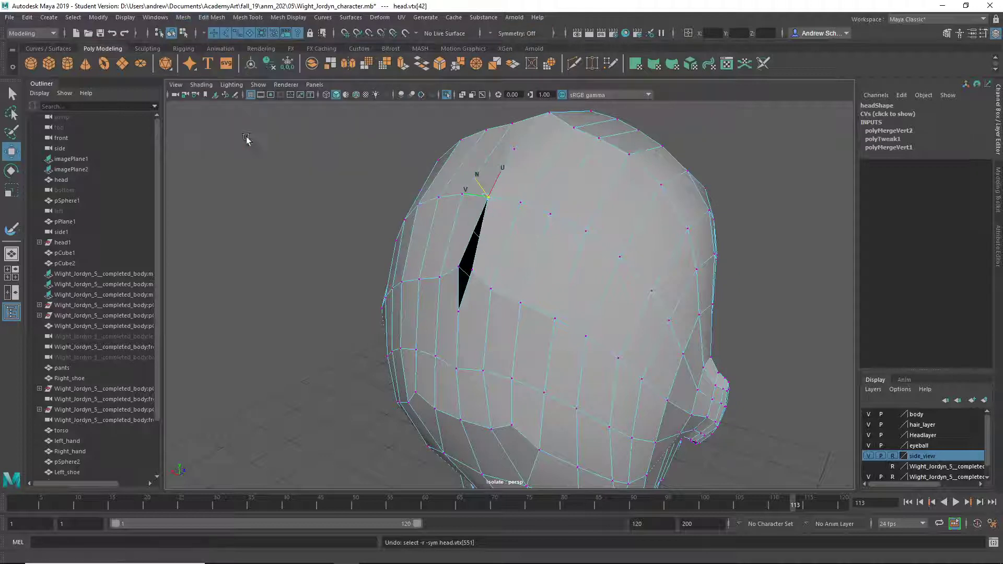
Select the lower vertex pair across the remaining gap at the back of the head and merge it.
key(q)
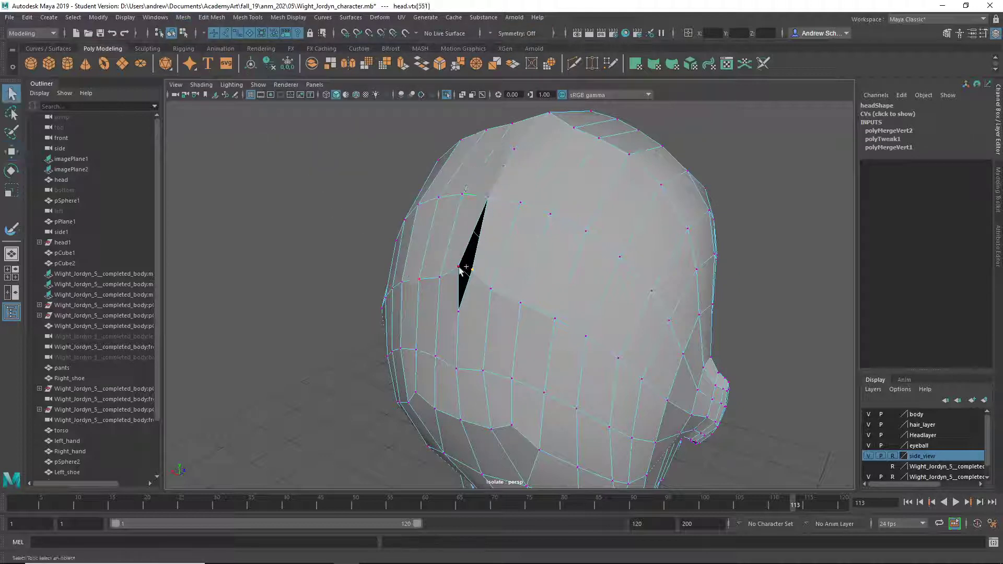
click(211, 18)
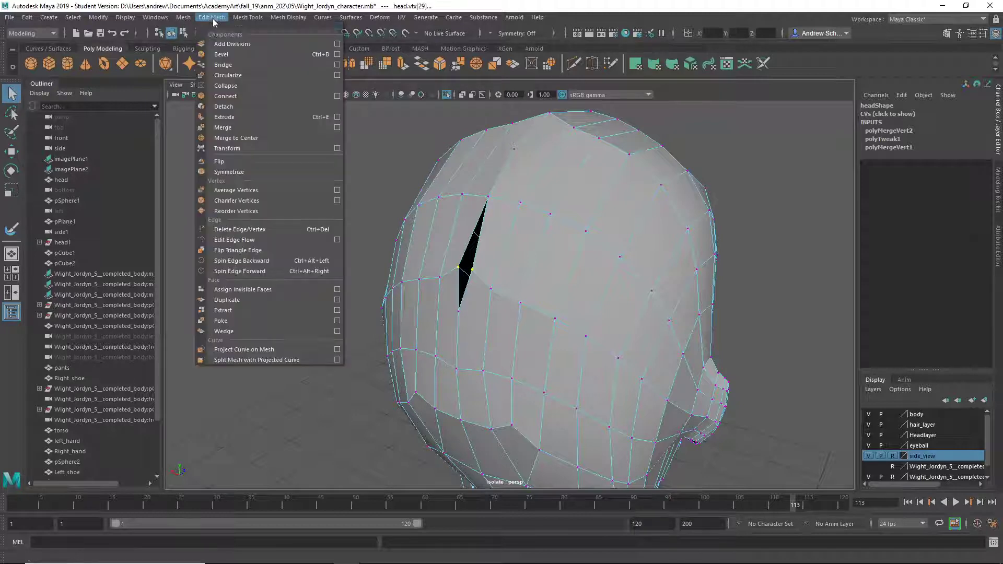
click(248, 126)
Select the stray vertex at the middle of the upper lip and switch the Move tool out of Normal axis orientation.
alt+drag(314, 261, 341, 260)
alt+right_drag(341, 260, 367, 278)
alt+drag(368, 278, 394, 268)
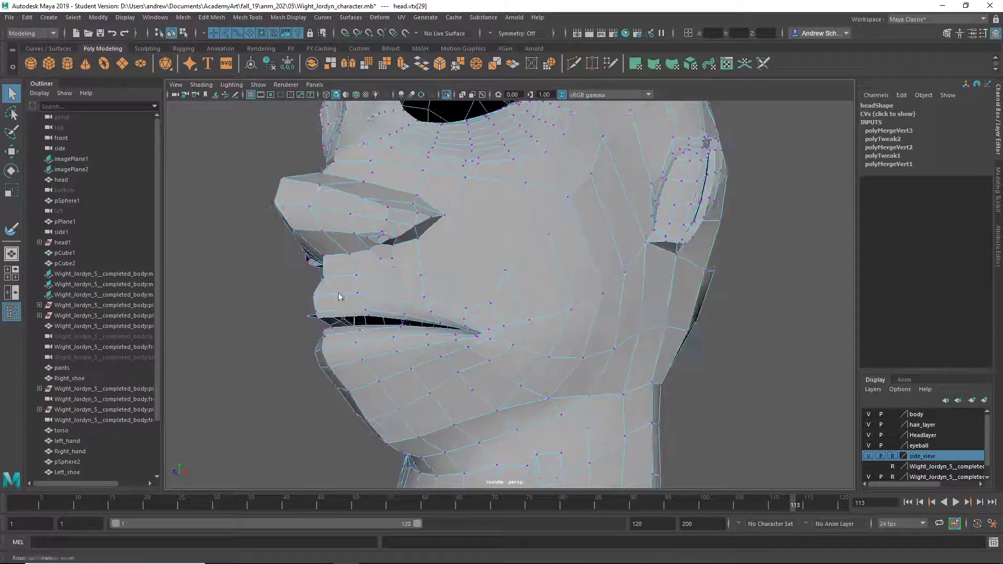
alt+drag(338, 293, 450, 295)
alt+right_drag(285, 294, 521, 294)
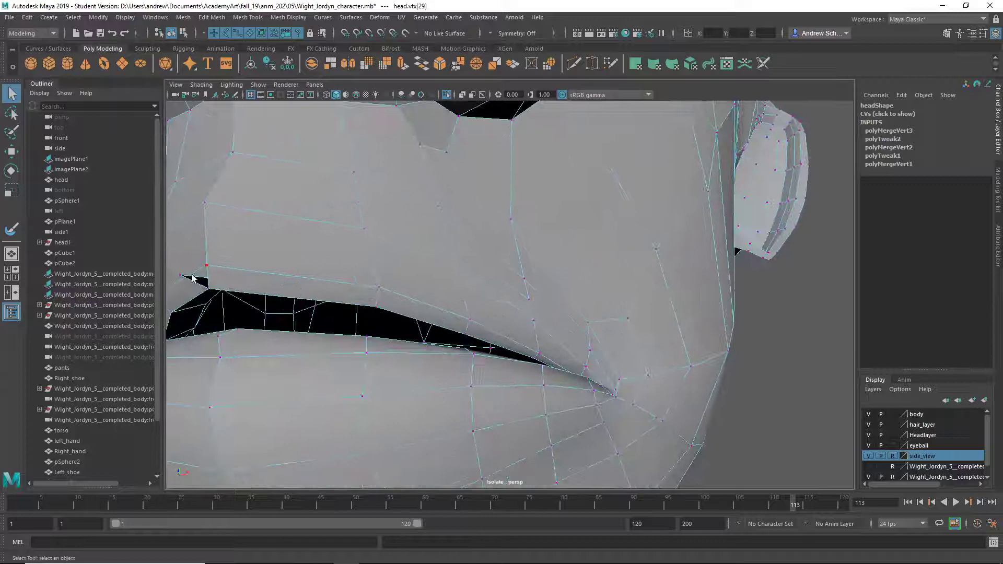
key(w)
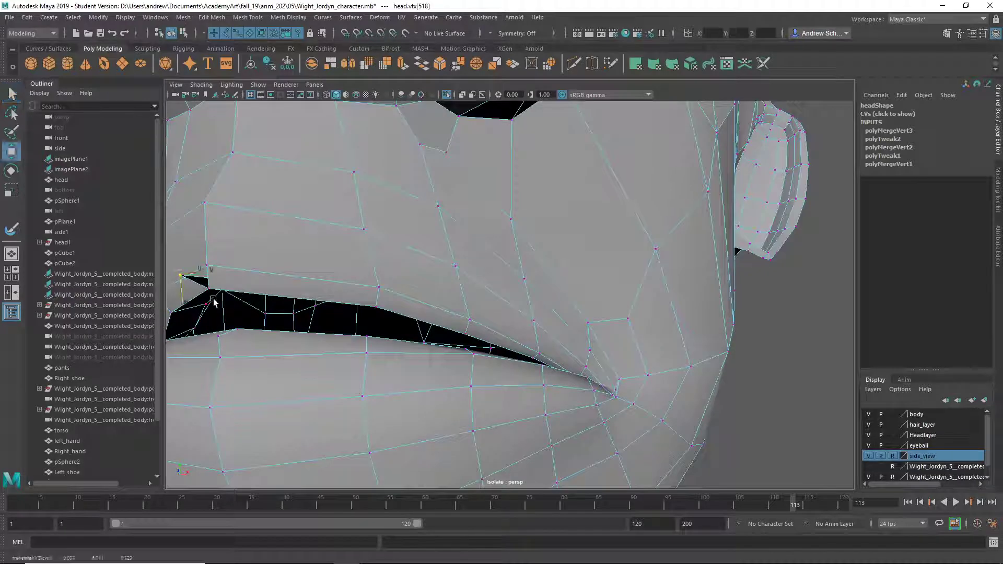
right_drag(225, 299, 192, 277)
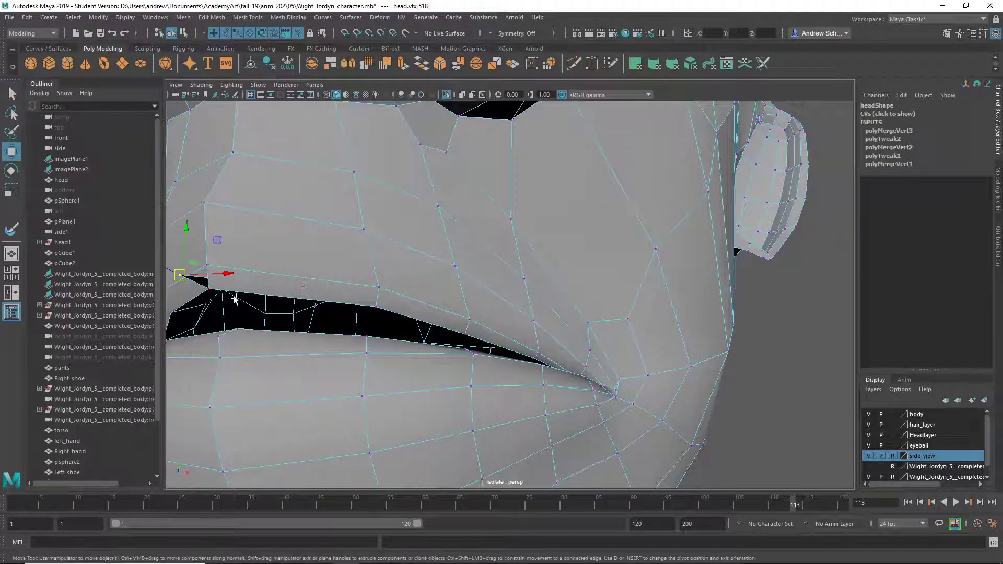
Move the stray vertex at the middle of the upper lip down into line with the lip's edge, working from outside and inside the head.
alt+drag(234, 296, 244, 294)
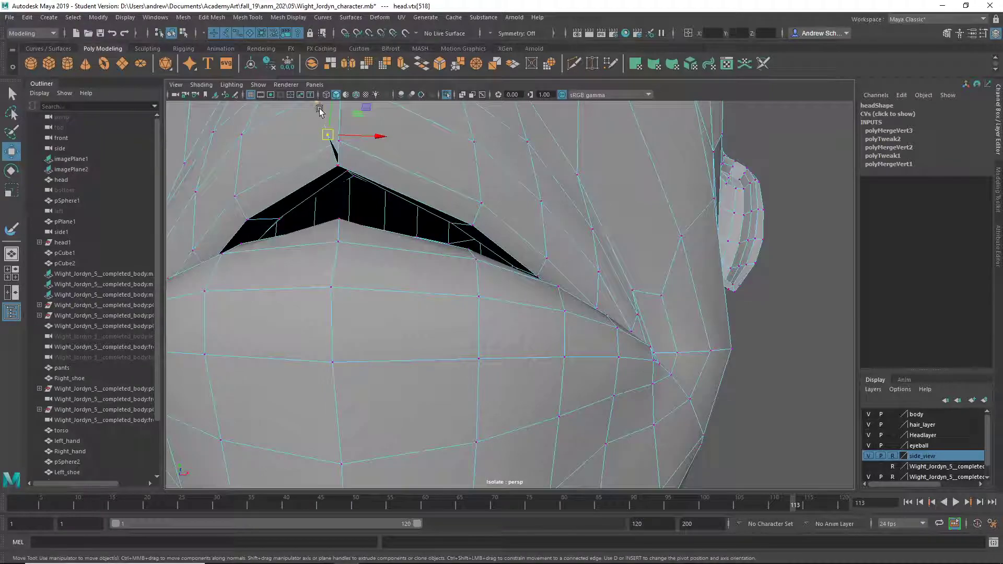
middle_drag(319, 111, 329, 186)
alt+drag(327, 187, 318, 220)
alt+drag(331, 299, 156, 318)
alt+drag(470, 314, 354, 315)
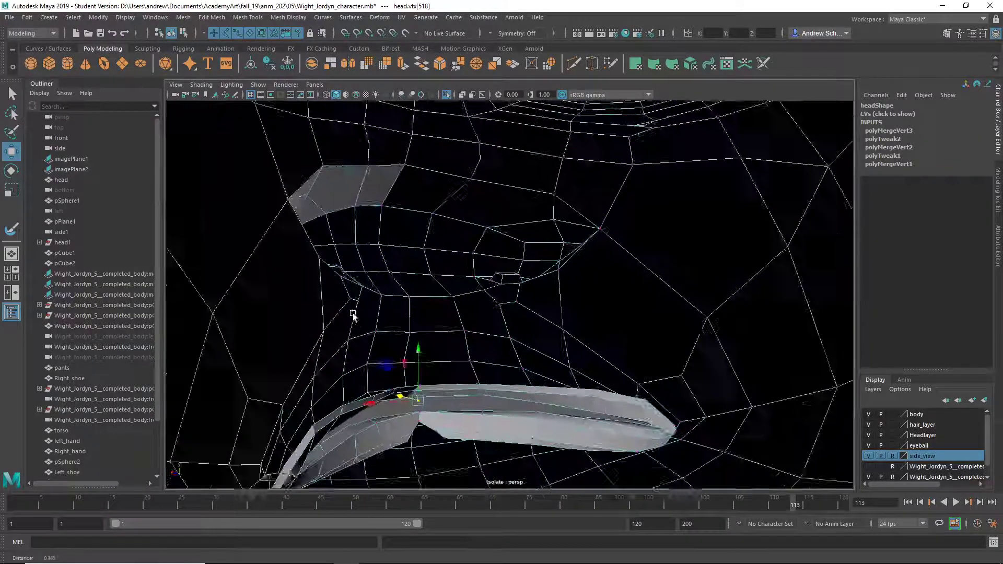
alt+drag(434, 318, 378, 334)
alt+middle_drag(472, 332, 425, 333)
alt+drag(426, 334, 516, 332)
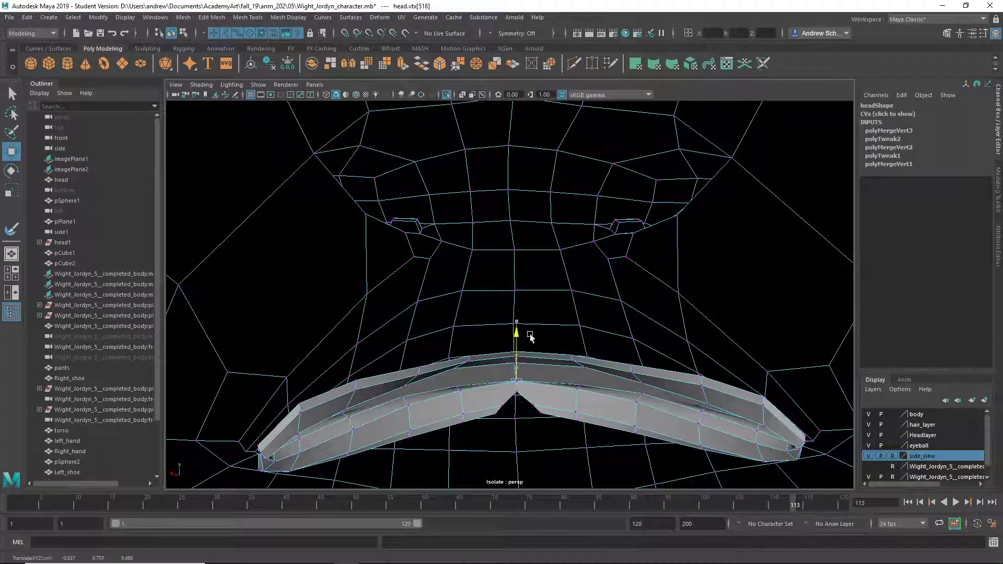
alt+drag(532, 289, 504, 315)
Examine the head mesh's topology around the mouth, neck, crown and underside, selecting the edges on the front of the neck.
key(f)
alt+drag(393, 328, 591, 312)
click(688, 363)
alt+right_drag(688, 364, 612, 386)
alt+drag(612, 386, 482, 348)
right_drag(426, 265, 445, 234)
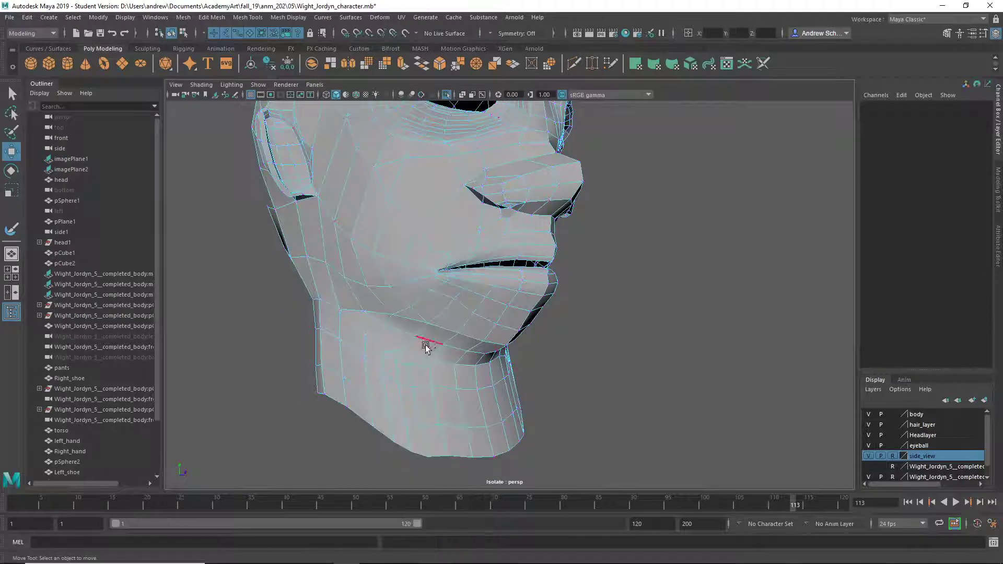
click(408, 375)
alt+drag(556, 413, 644, 394)
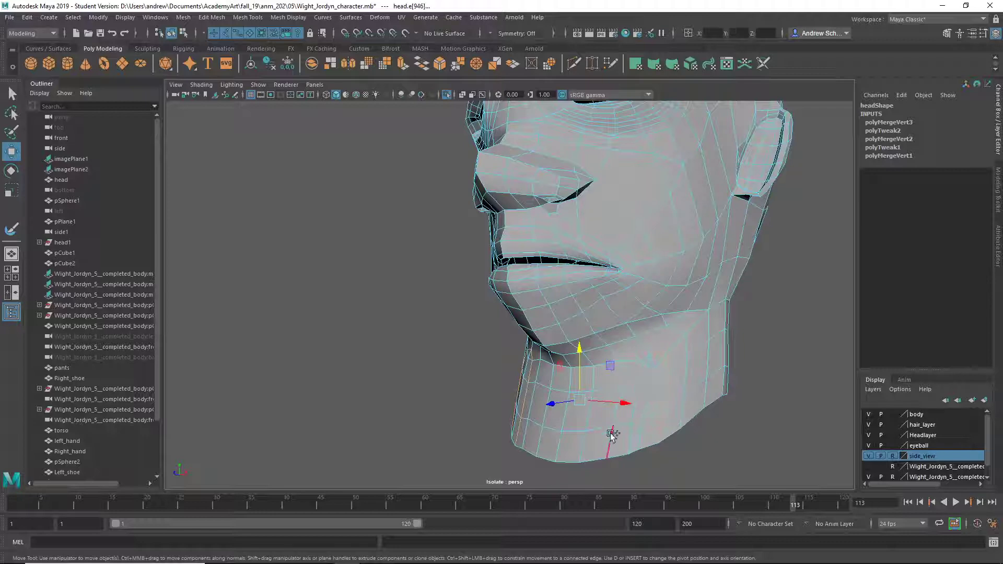
alt+drag(674, 393, 533, 307)
alt+right_drag(533, 308, 466, 289)
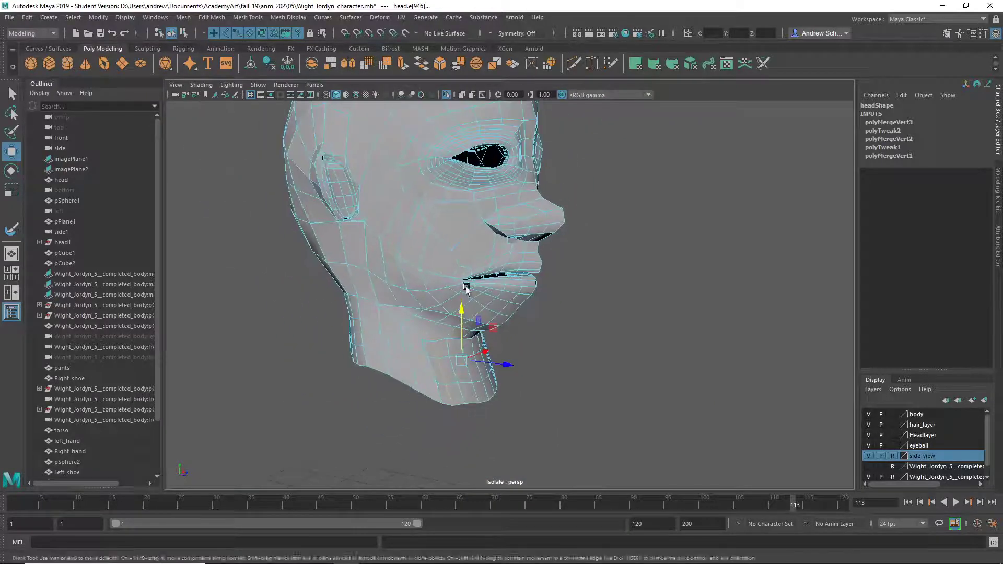
alt+middle_drag(466, 289, 463, 393)
alt+drag(463, 395, 421, 395)
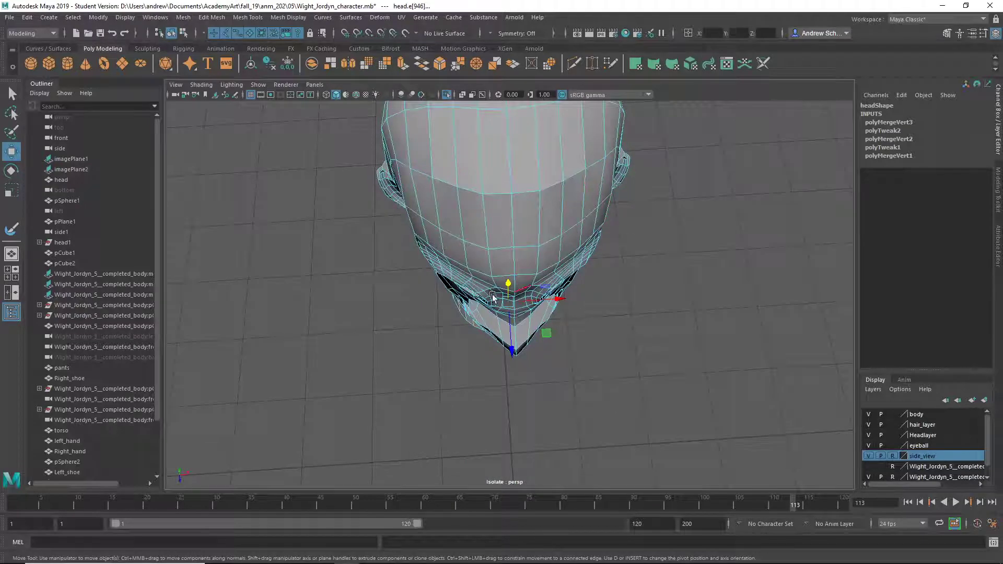
alt+drag(493, 297, 497, 202)
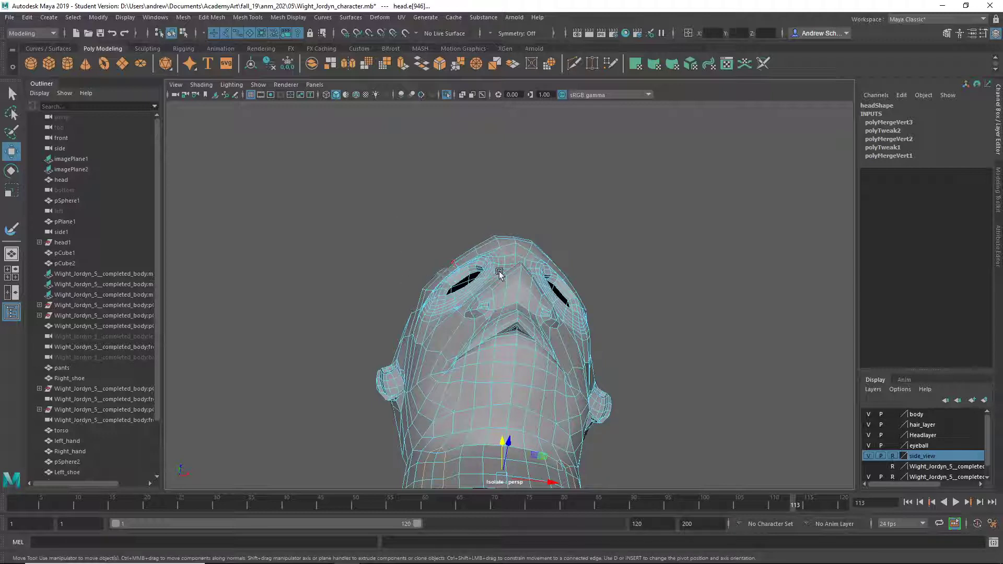
alt+drag(530, 263, 553, 441)
alt+drag(566, 334, 624, 291)
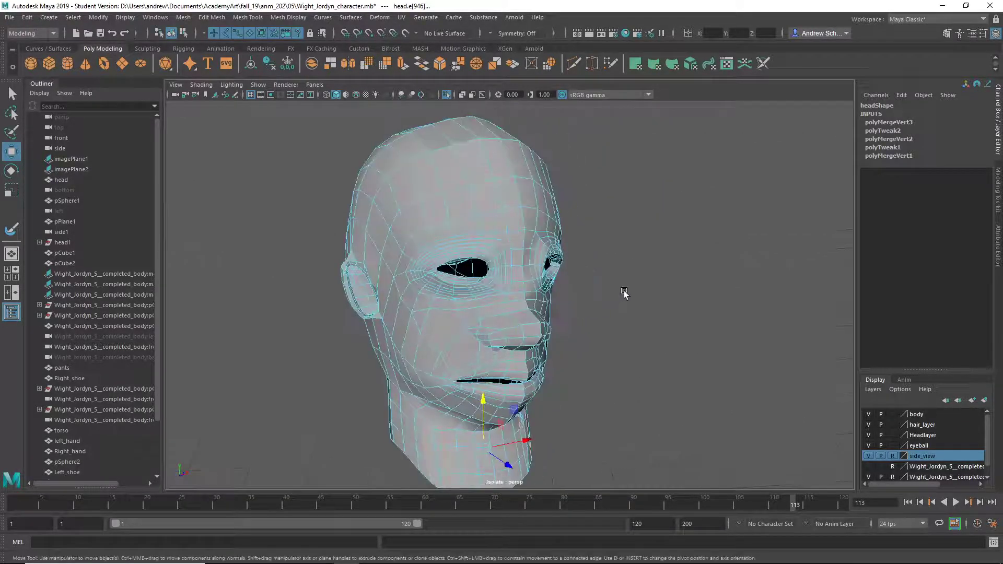
Select the edge rings around the character's right eye, grow the selection and turn on soft selection around it.
right_click(458, 263)
alt+drag(458, 262, 465, 324)
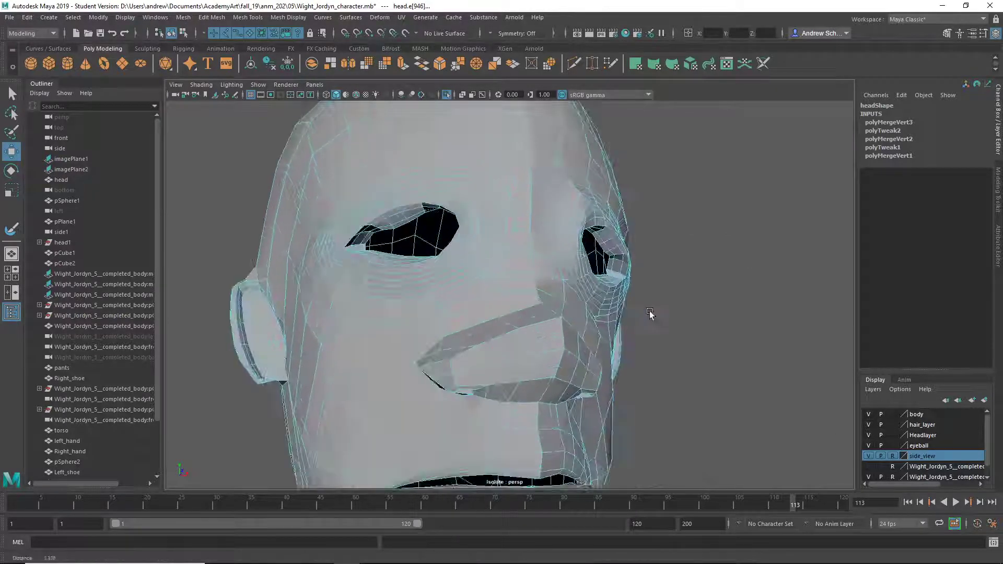
alt+right_drag(650, 313, 654, 313)
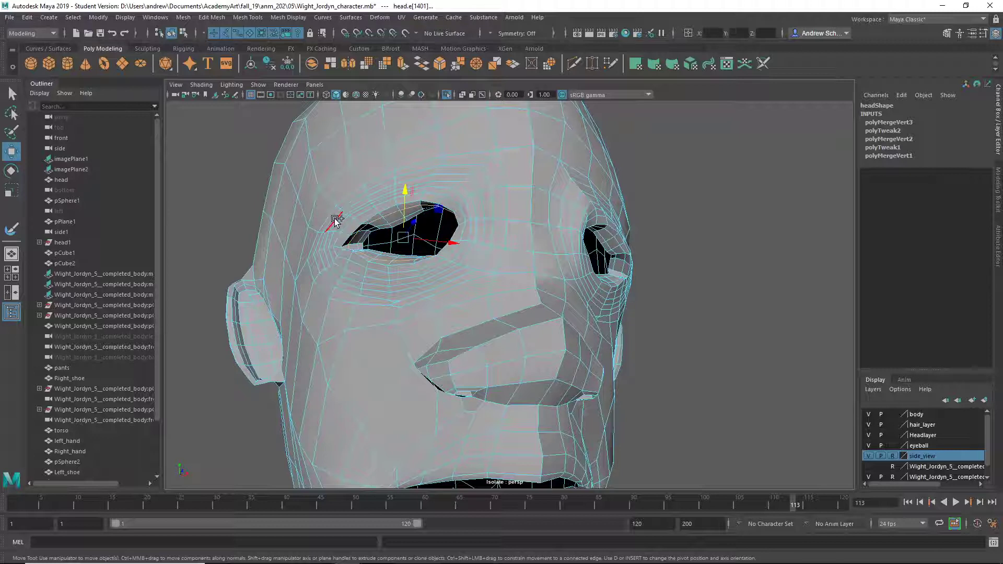
key(shift+period)
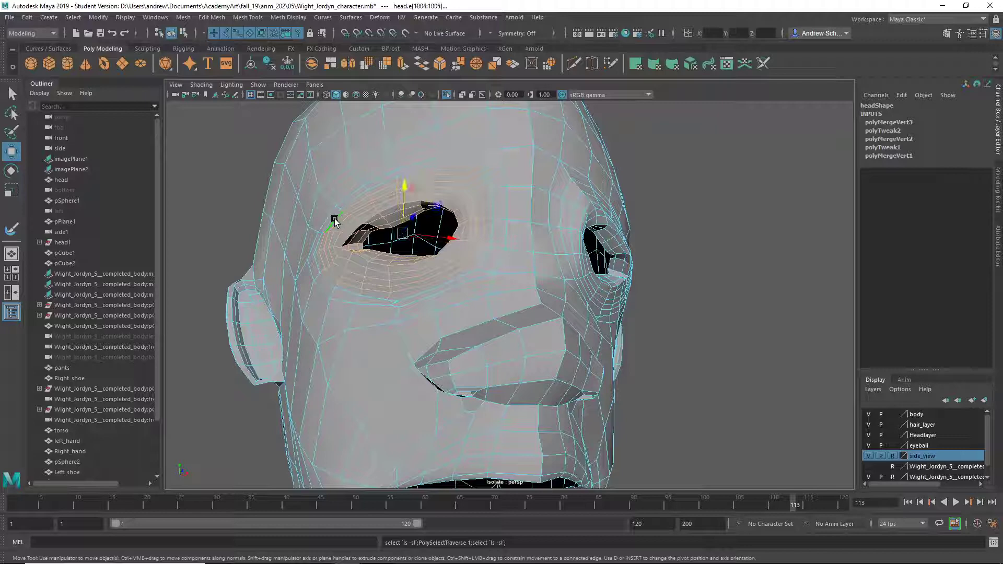
key(b)
alt+drag(335, 220, 365, 288)
Rotate the softly selected edges around the character's right eye to change the eye's tilt.
key(e)
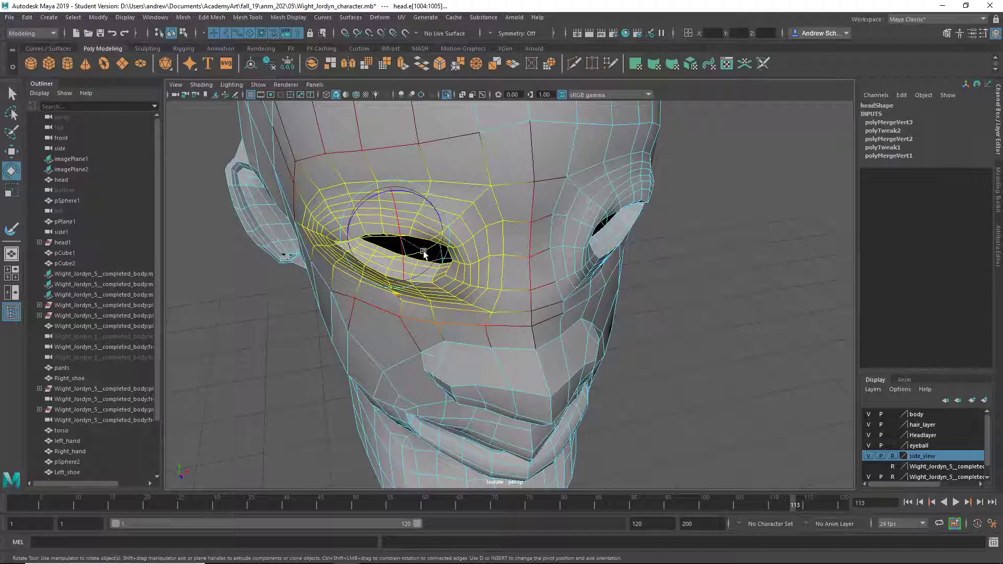
drag(424, 253, 452, 280)
key(w)
key(e)
right_drag(450, 273, 405, 265)
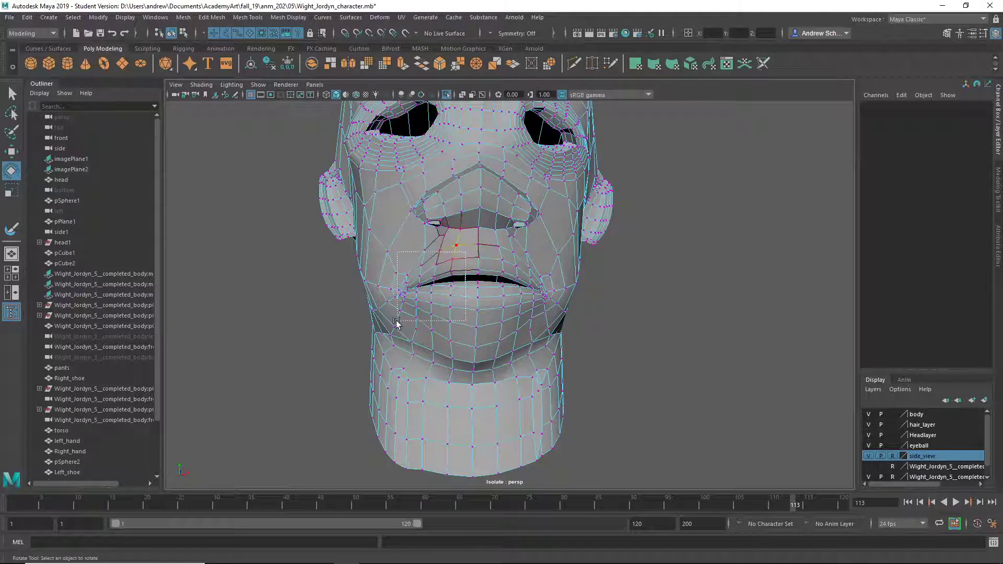
Select the vertices around the character's right mouth corner, preview the mesh smoothed and move them sideways with soft selection.
drag(384, 322, 354, 341)
key(3)
ctrl+drag(414, 405, 149, 131)
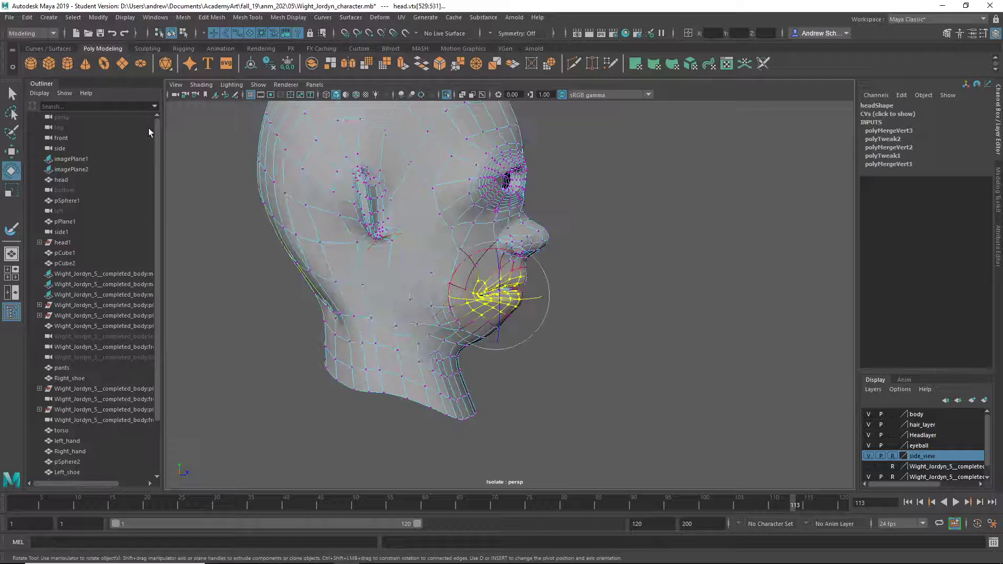
alt+drag(522, 345, 403, 347)
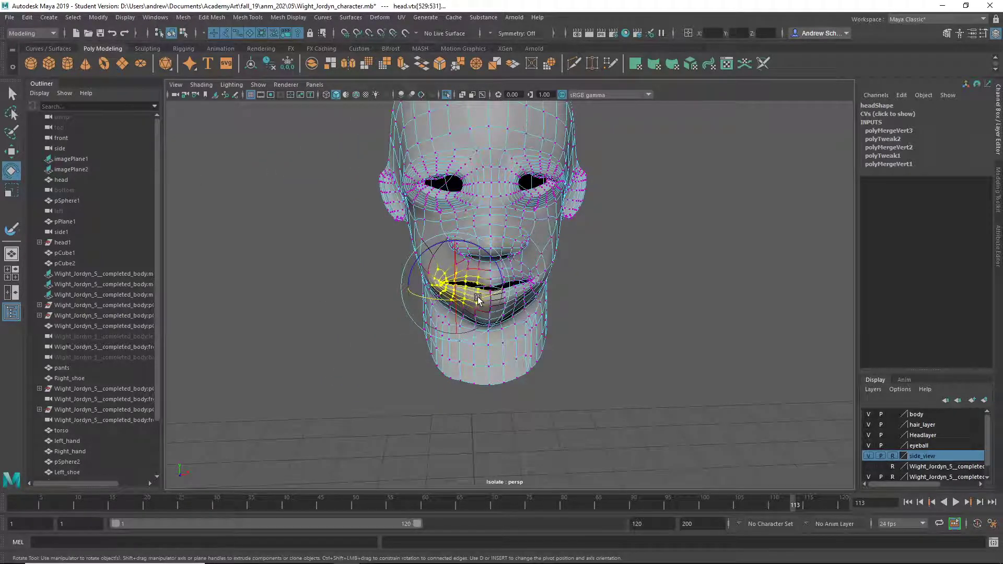
key(w)
alt+drag(470, 298, 509, 295)
alt+right_drag(397, 313, 546, 295)
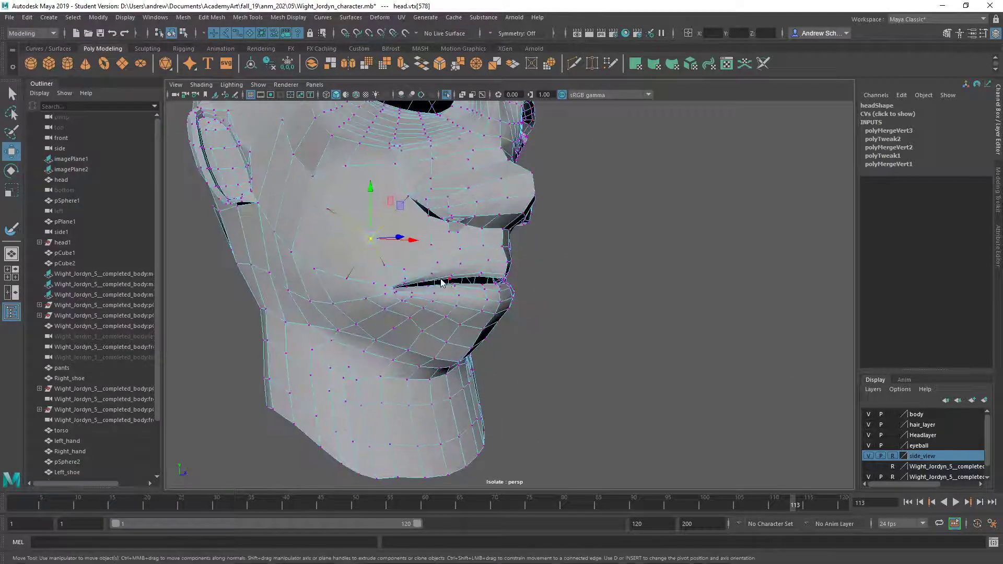
Reposition the vertex at the character's right mouth corner and the neighbouring lower-lip vertex with soft selection.
right_drag(441, 265, 442, 238)
click(561, 292)
alt+drag(587, 301, 471, 319)
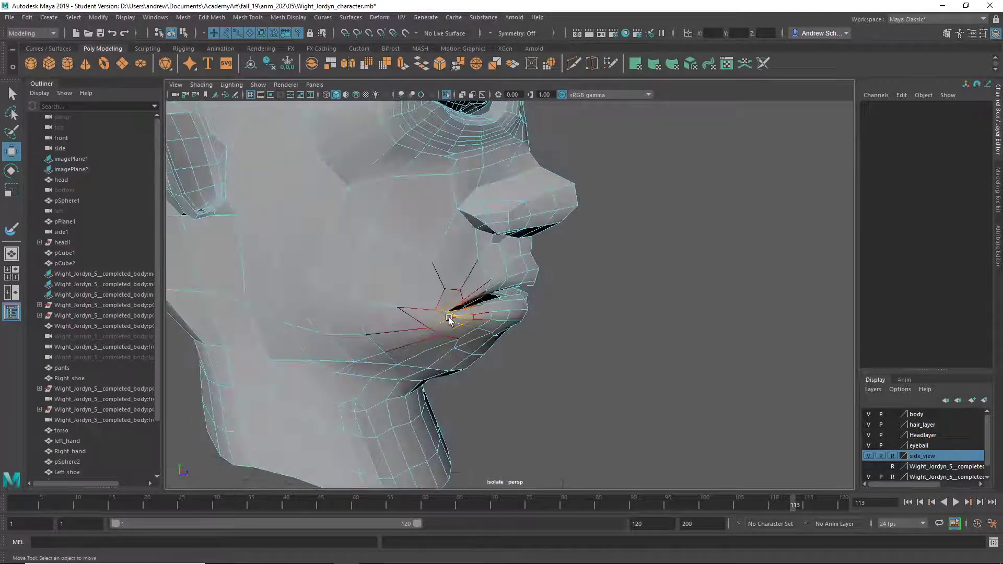
right_drag(450, 314, 442, 308)
click(444, 317)
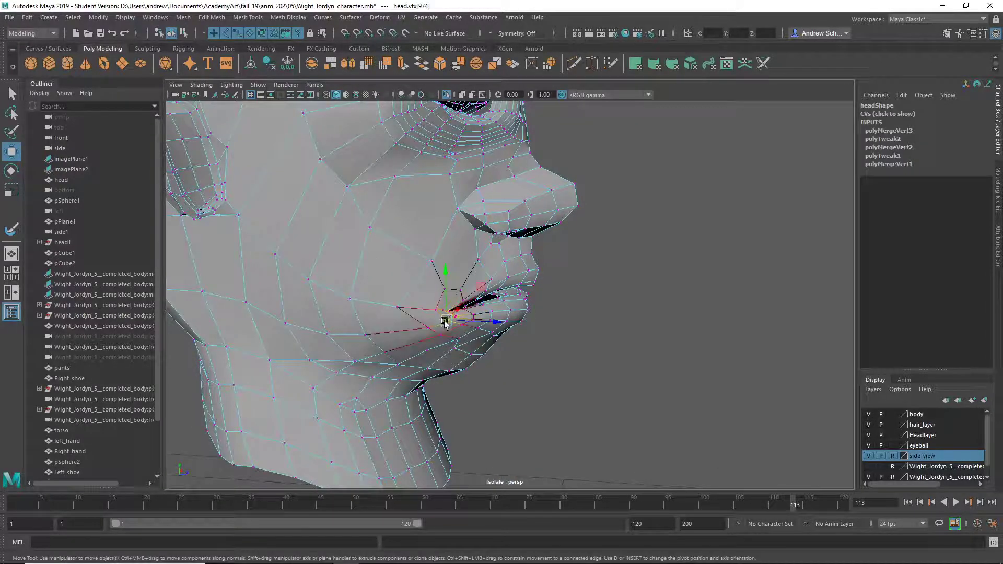
alt+drag(444, 319, 405, 372)
middle_drag(458, 361, 456, 339)
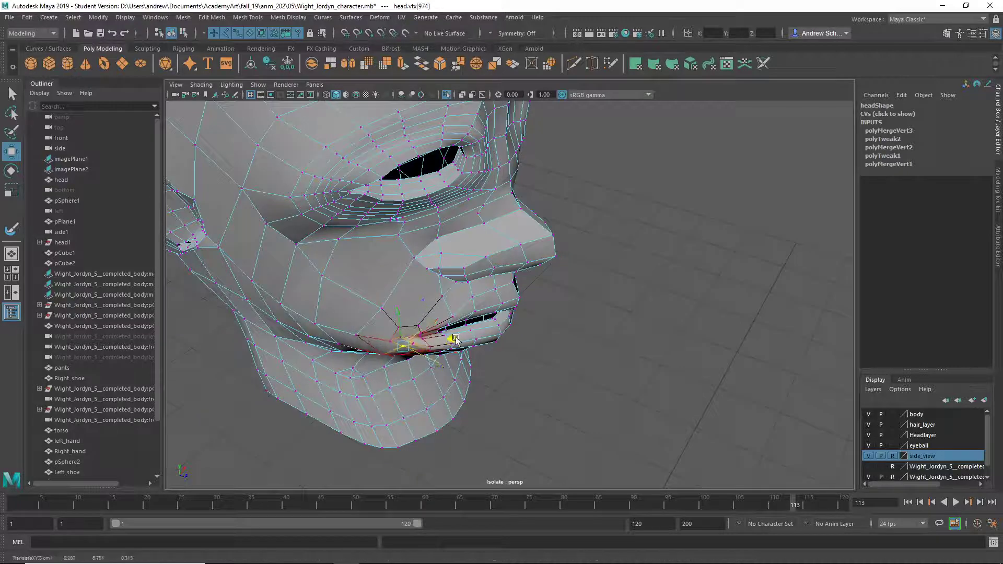
click(433, 349)
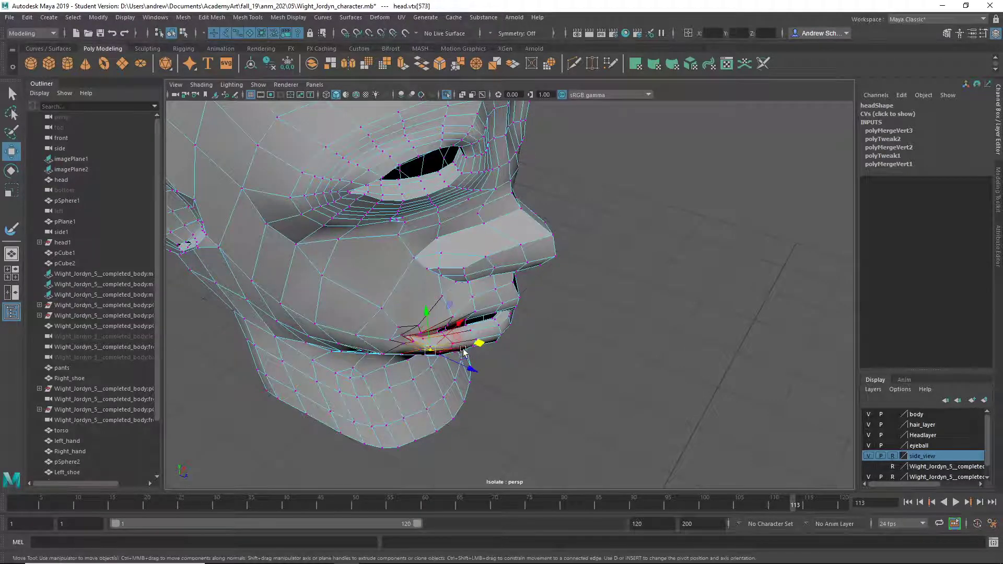
drag(475, 350, 480, 292)
Select all faces on the character's left half of the head in the front view and delete them.
key(space)
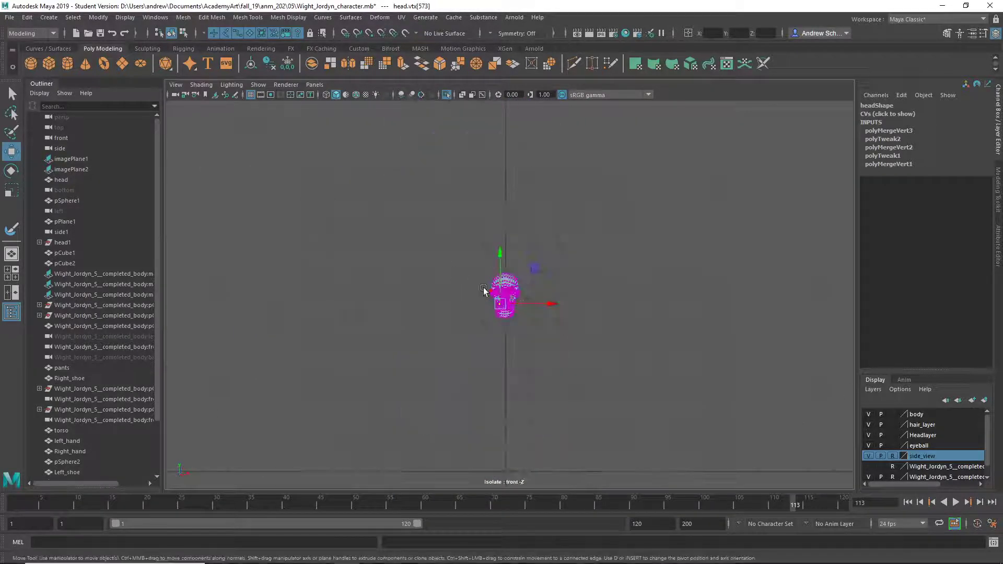
key(f)
alt+right_drag(520, 288, 601, 331)
click(606, 413)
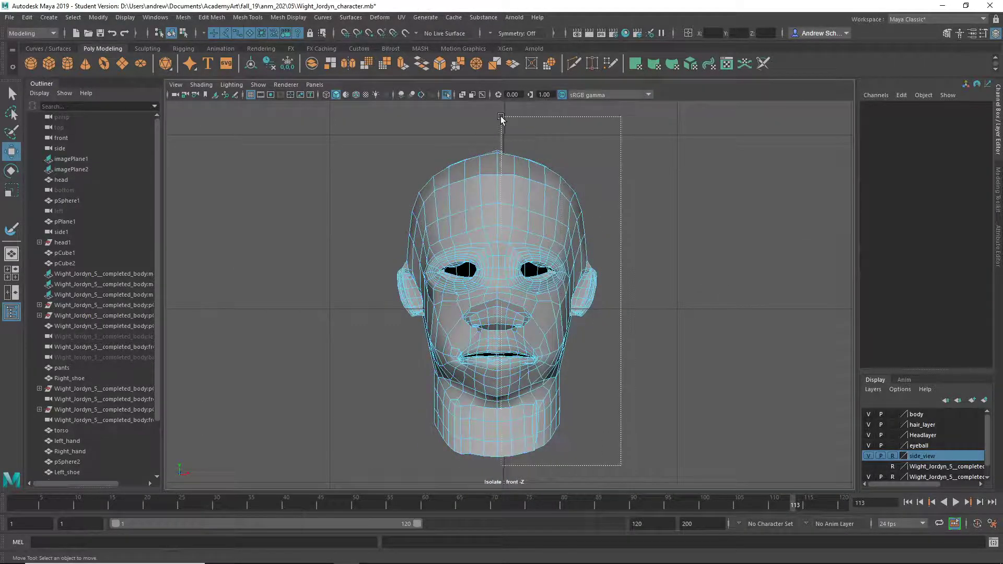
drag(501, 117, 500, 116)
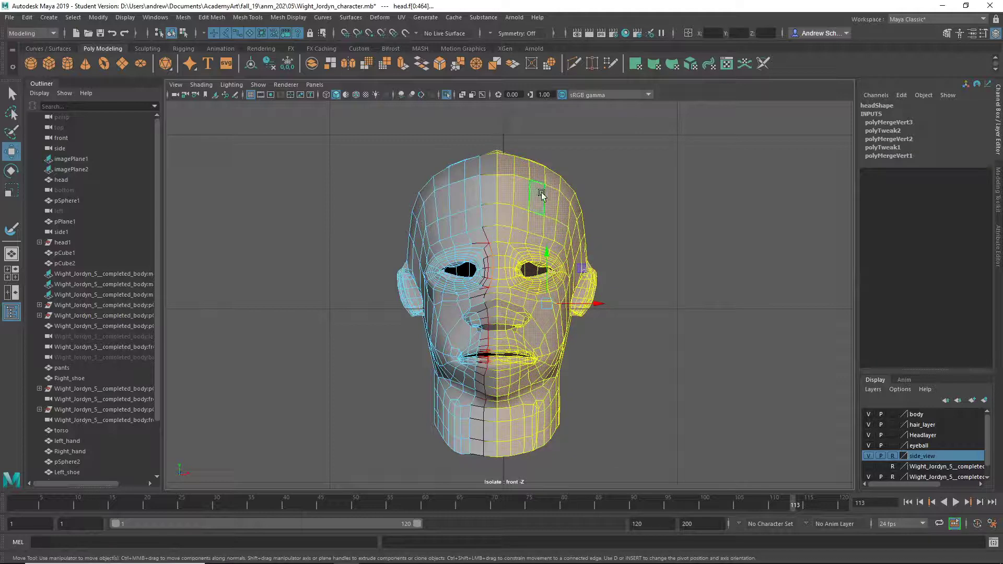
key(space)
drag(541, 194, 545, 157)
alt+drag(515, 207, 569, 155)
key(Delete)
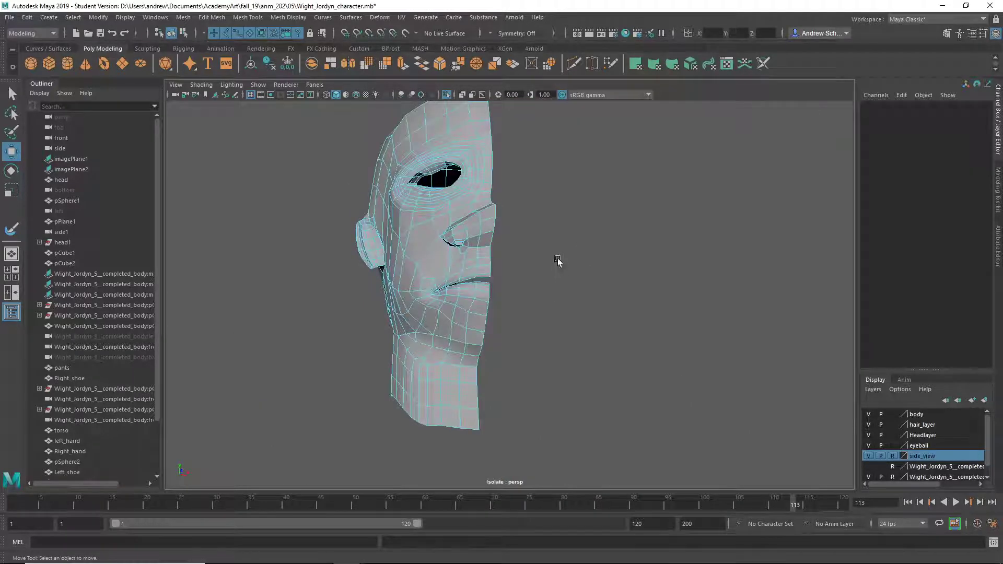
Delete the surplus edges at the lower back of the half head and the extra edges around the neck.
alt+drag(558, 261, 523, 340)
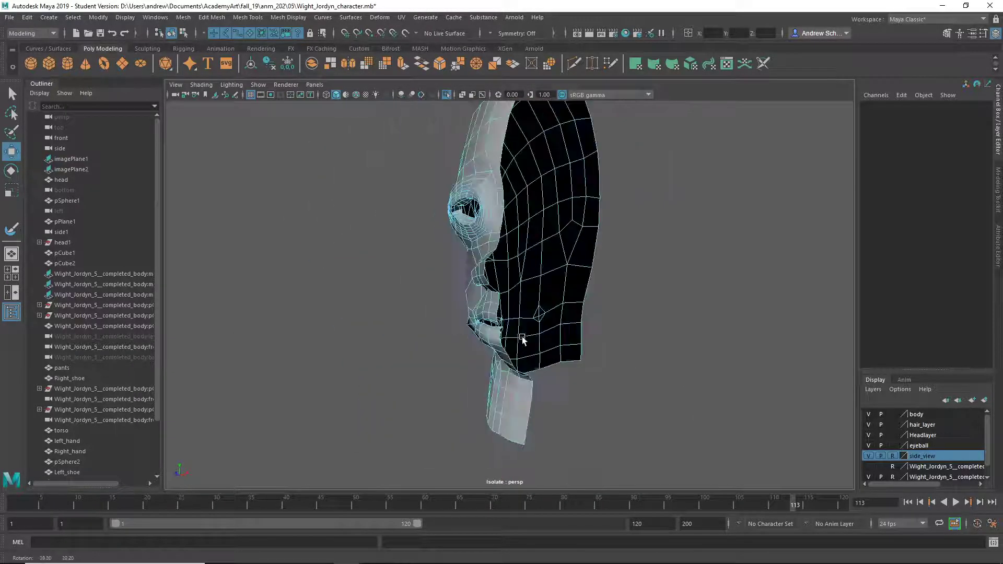
click(541, 309)
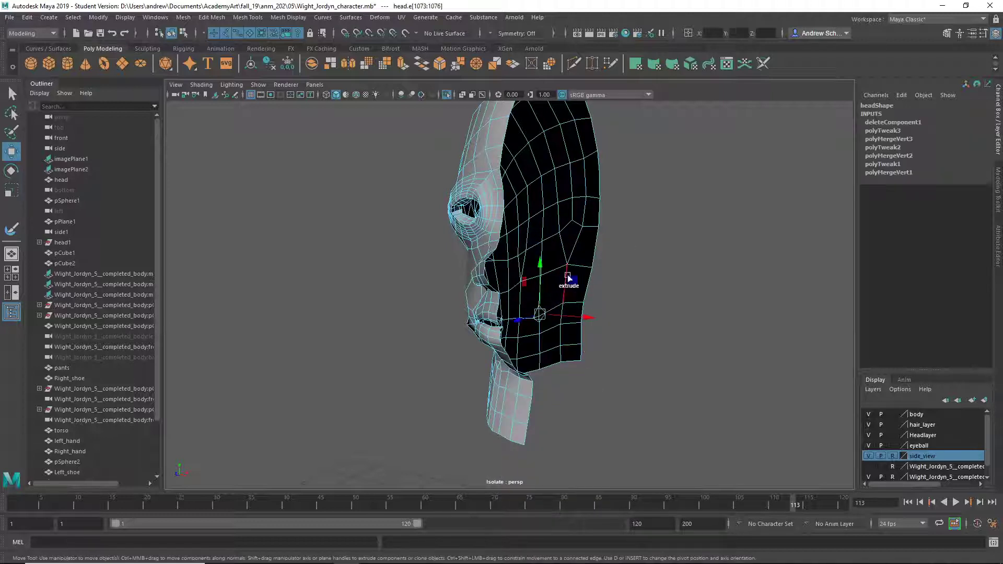
shift+right_drag(569, 279, 540, 293)
alt+drag(526, 381, 484, 387)
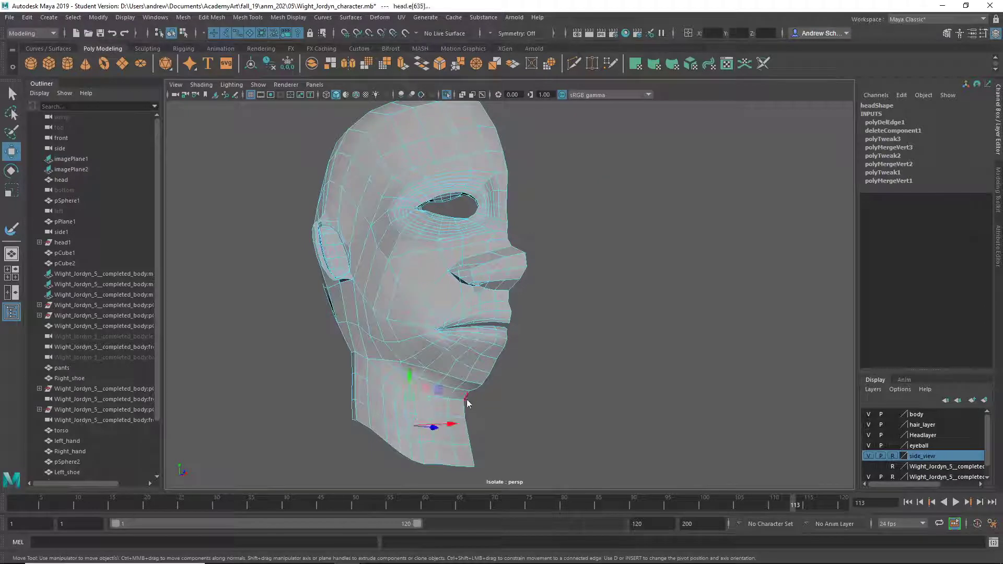
shift+right_drag(467, 404, 418, 375)
alt+drag(418, 375, 430, 359)
alt+right_drag(430, 359, 653, 369)
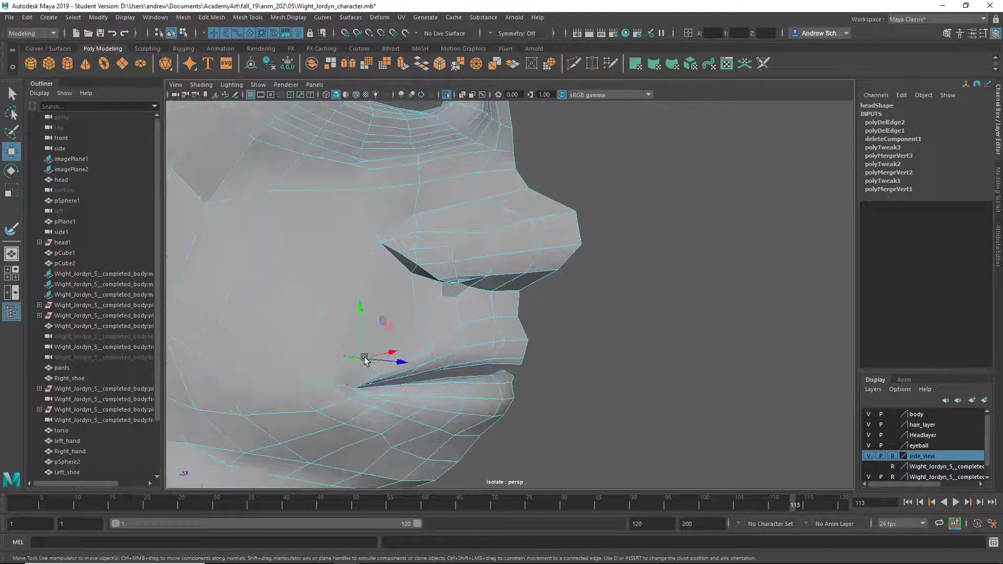
Try to delete the edges beside the mouth corner, and undo the deletion.
click(367, 363)
alt+drag(444, 397, 399, 378)
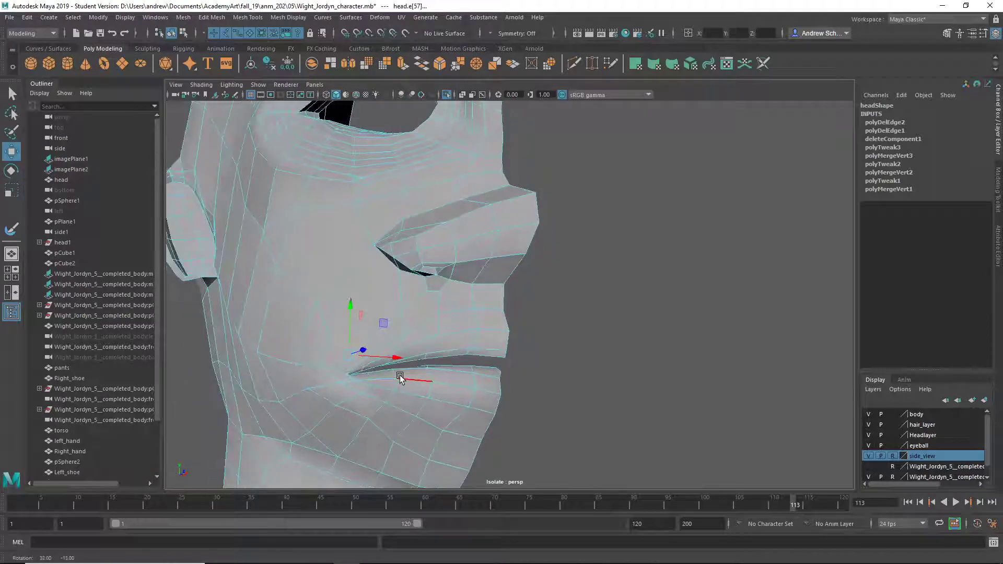
shift+right_drag(399, 328, 374, 341)
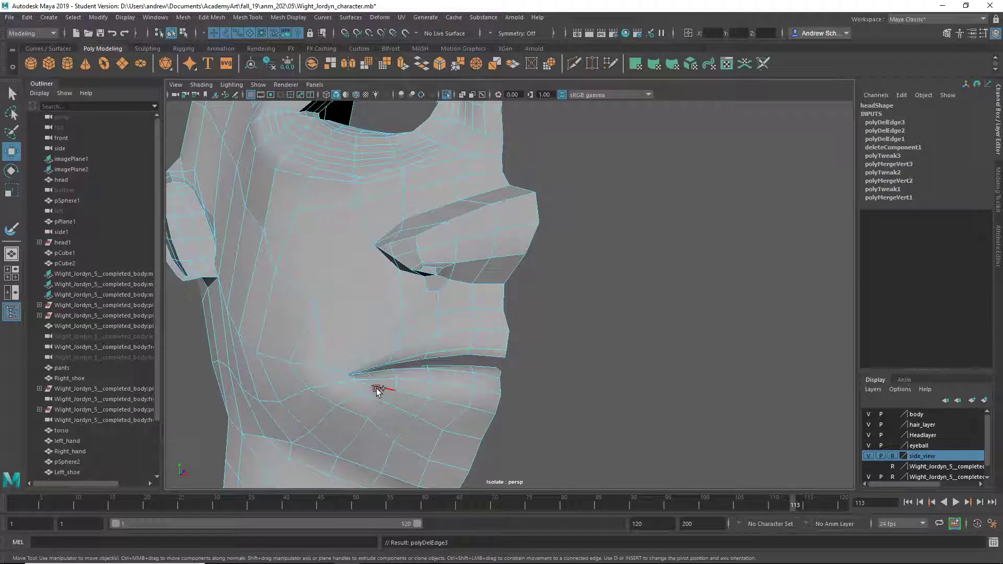
alt+drag(403, 361, 431, 375)
key(ctrl+z)
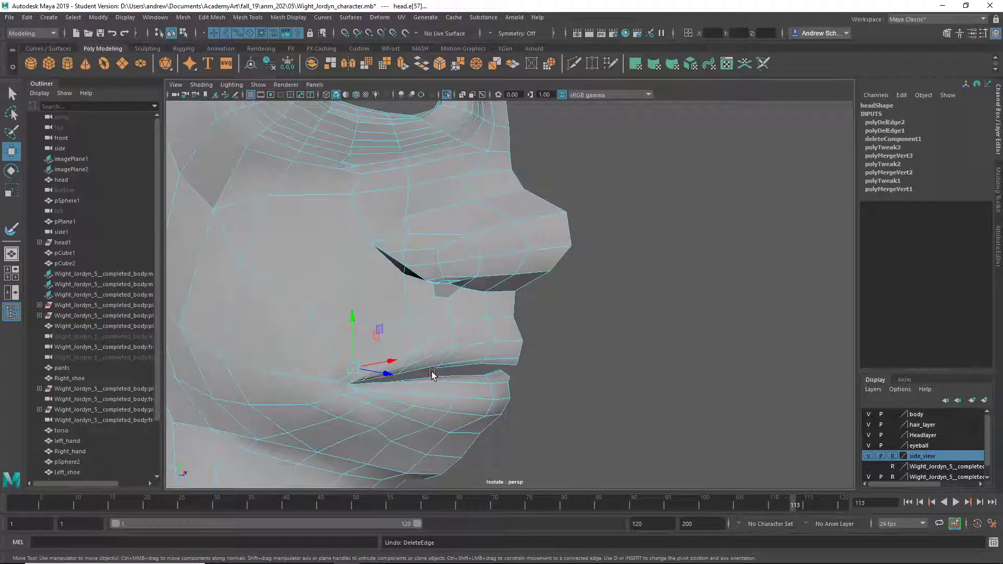
Select the open border edge loop of the half head and zoom in on the neck in the front view.
click(623, 360)
alt+drag(623, 360, 535, 364)
alt+right_drag(605, 366, 476, 365)
alt+drag(501, 339, 455, 321)
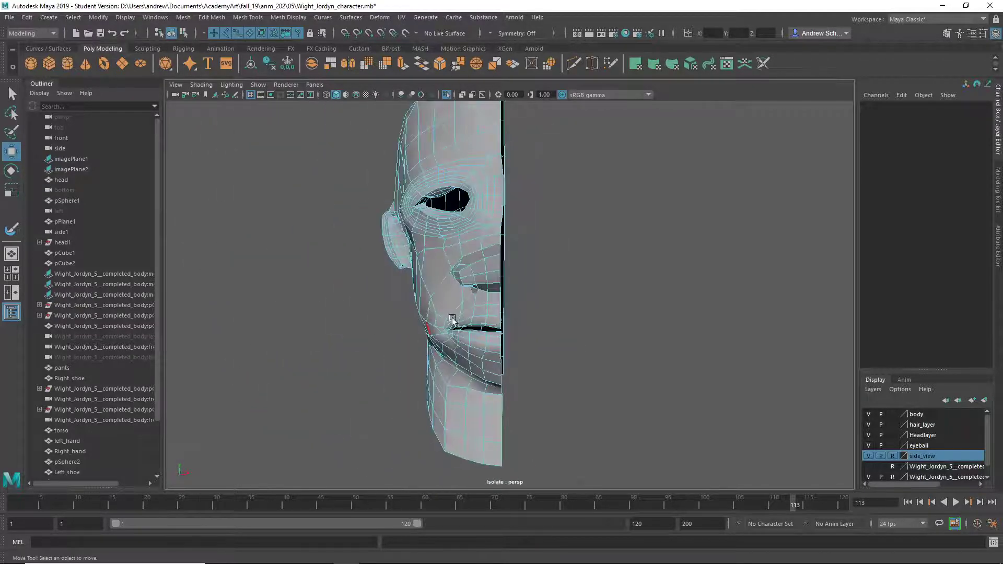
key(q)
alt+drag(486, 278, 558, 324)
double_click(589, 228)
key(space)
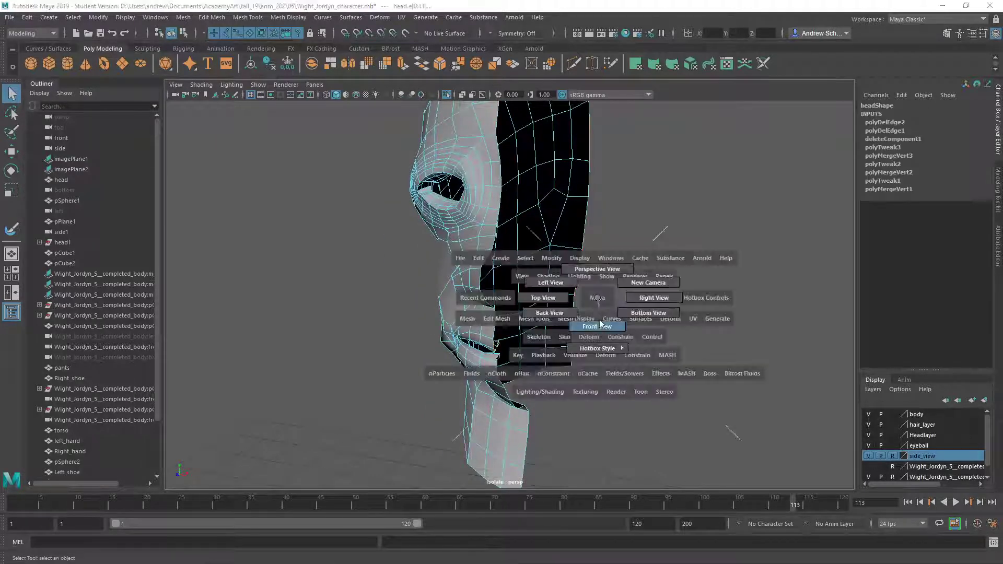
drag(549, 287, 566, 373)
ctrl+alt+drag(406, 378, 538, 497)
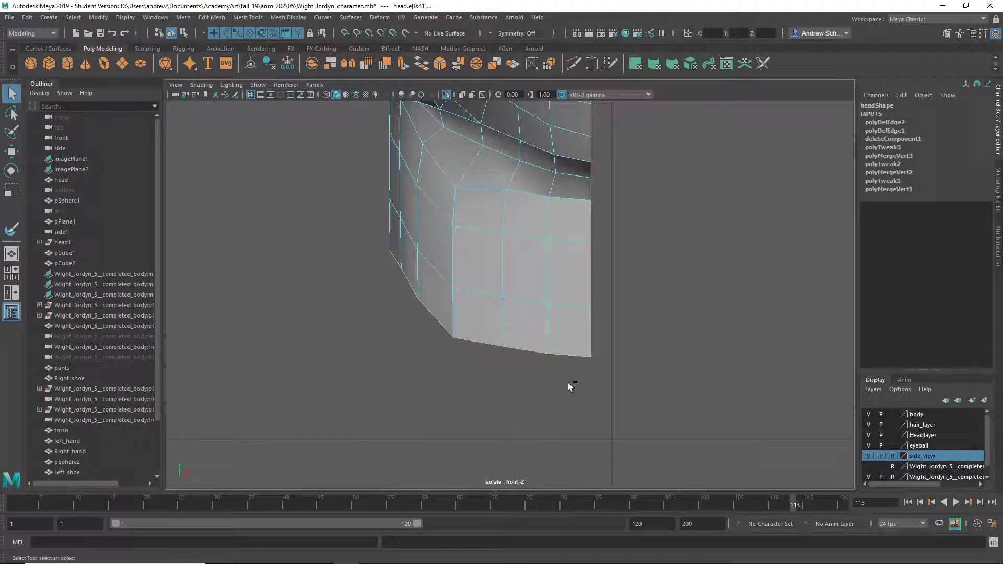
Check the half head's neck and center border in smooth preview and from the perspective and front views.
key(3)
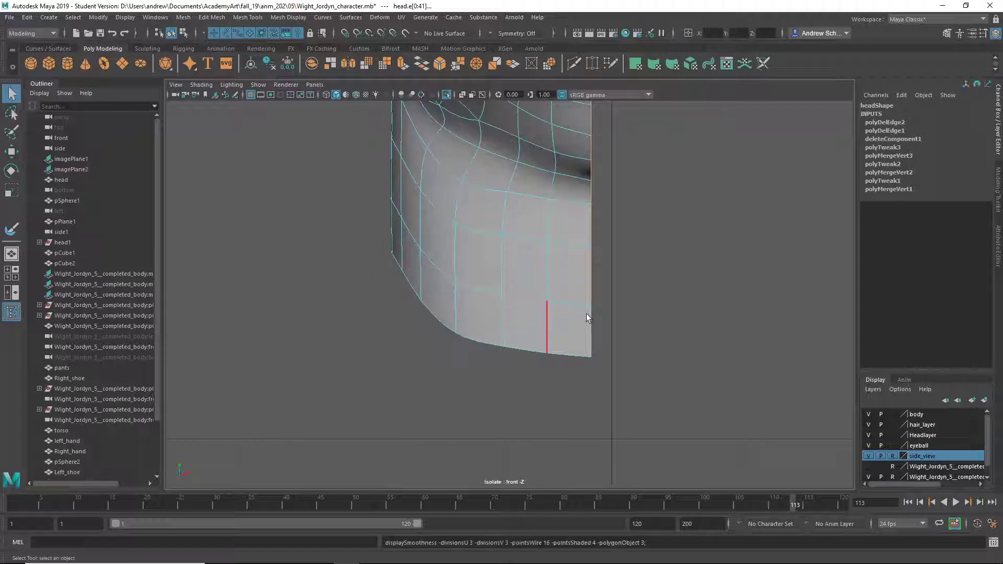
alt+right_drag(587, 314, 503, 313)
key(1)
key(space)
drag(522, 311, 583, 324)
key(space)
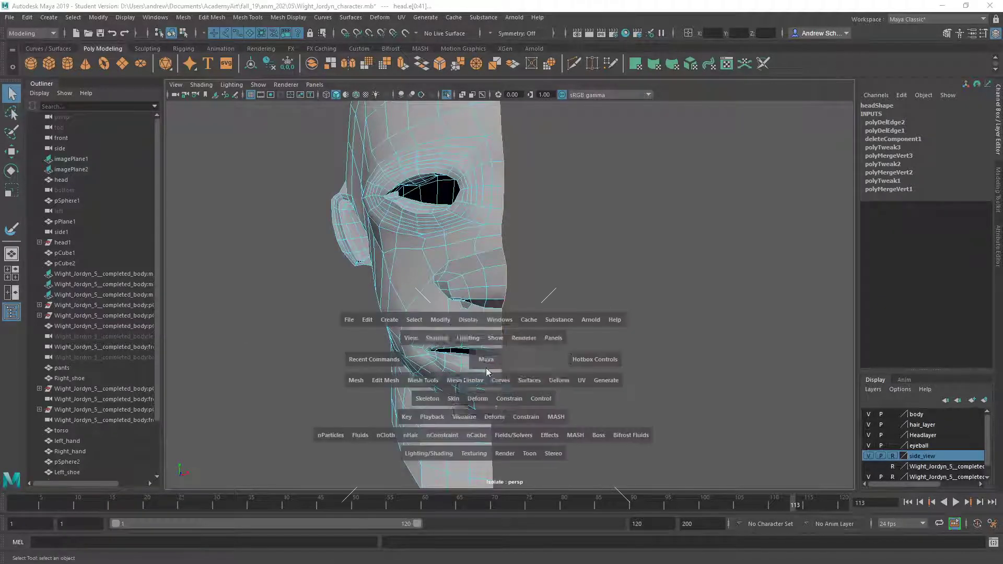
drag(486, 364, 486, 382)
scroll(497, 266, up, 5)
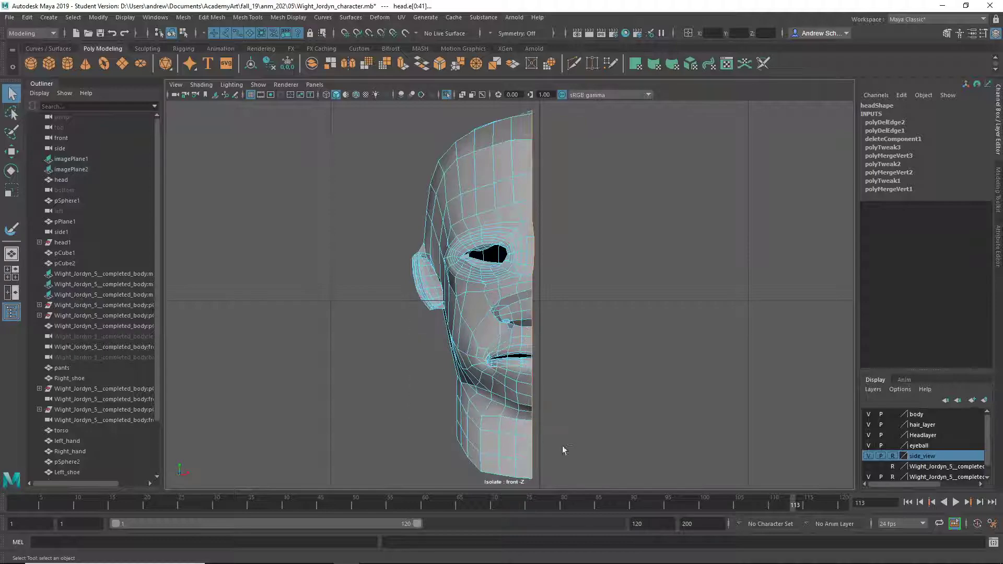
Check the lip border up close and convert the half head's selected center border edges to vertices.
key(space)
drag(598, 366, 451, 372)
alt+right_drag(450, 372, 920, 361)
alt+middle_drag(546, 360, 539, 303)
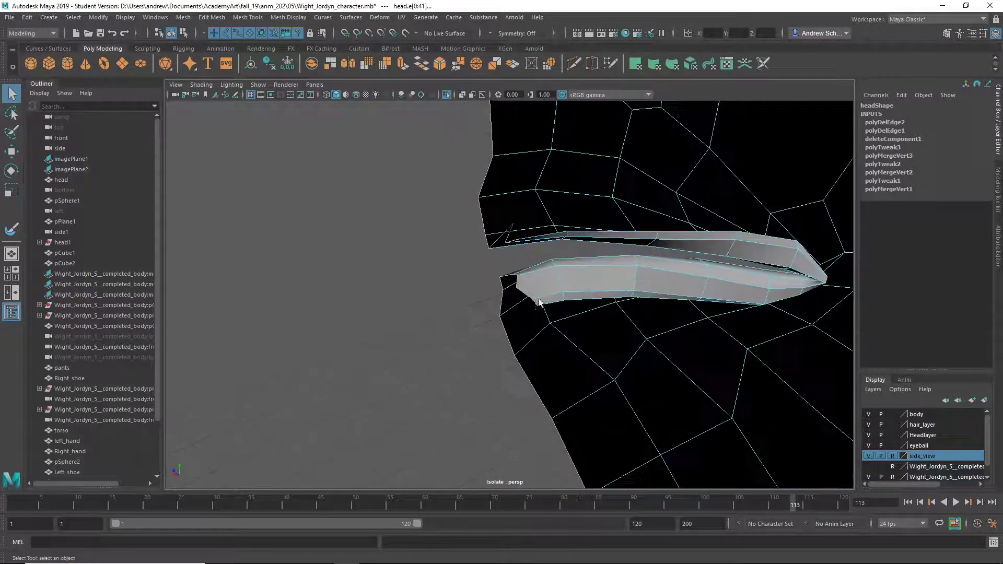
alt+right_drag(540, 302, 565, 313)
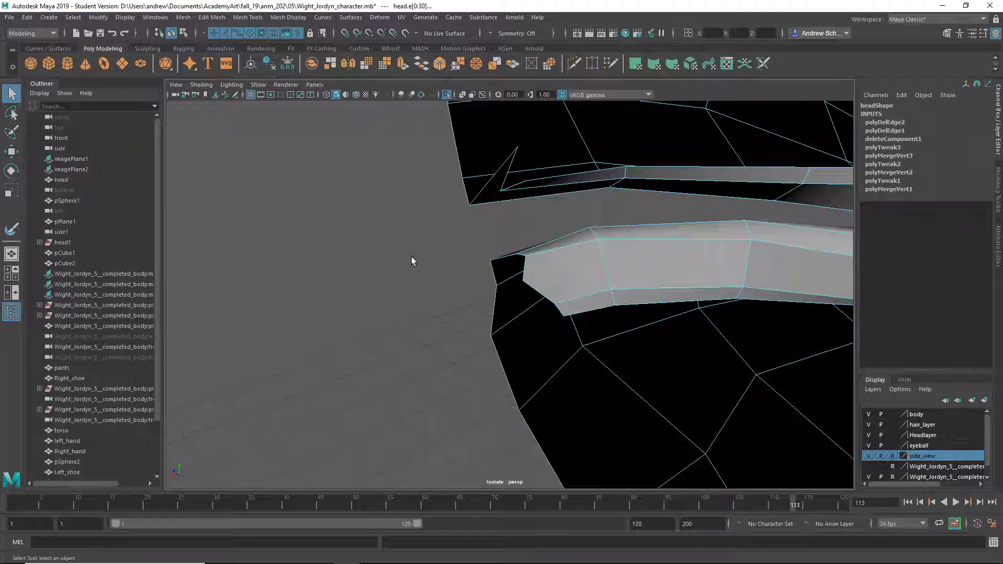
mouse_move(412, 261)
alt+right_down()
mouse_move(627, 259)
mouse_move(414, 265)
alt+right_up()
alt+drag(414, 265, 515, 349)
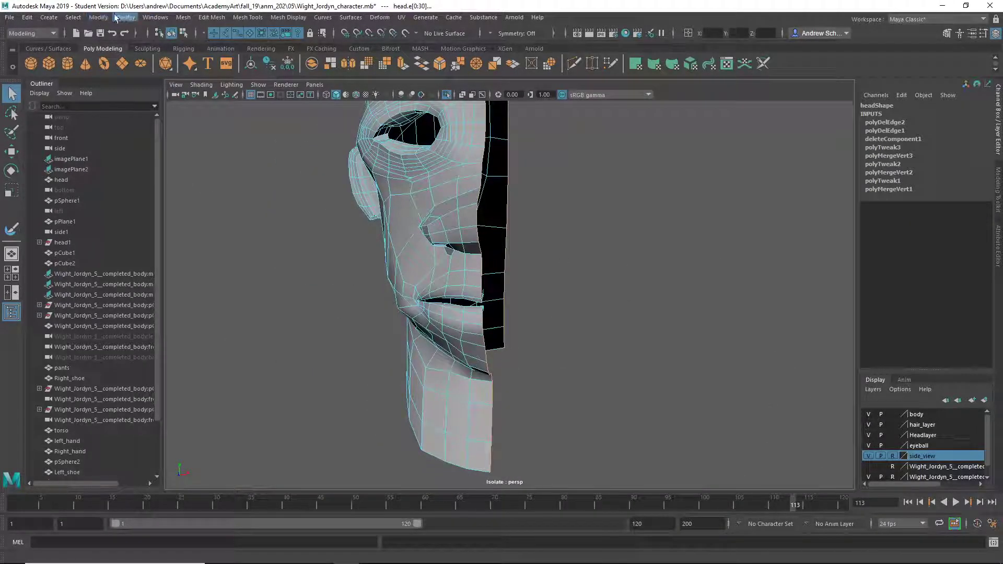
click(73, 17)
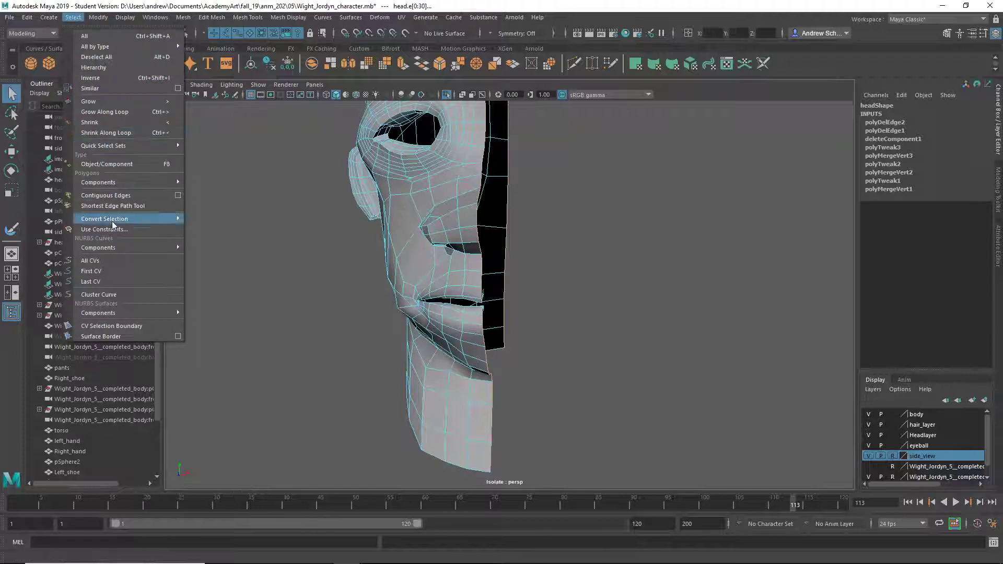
mouse_move(114, 221)
click(215, 226)
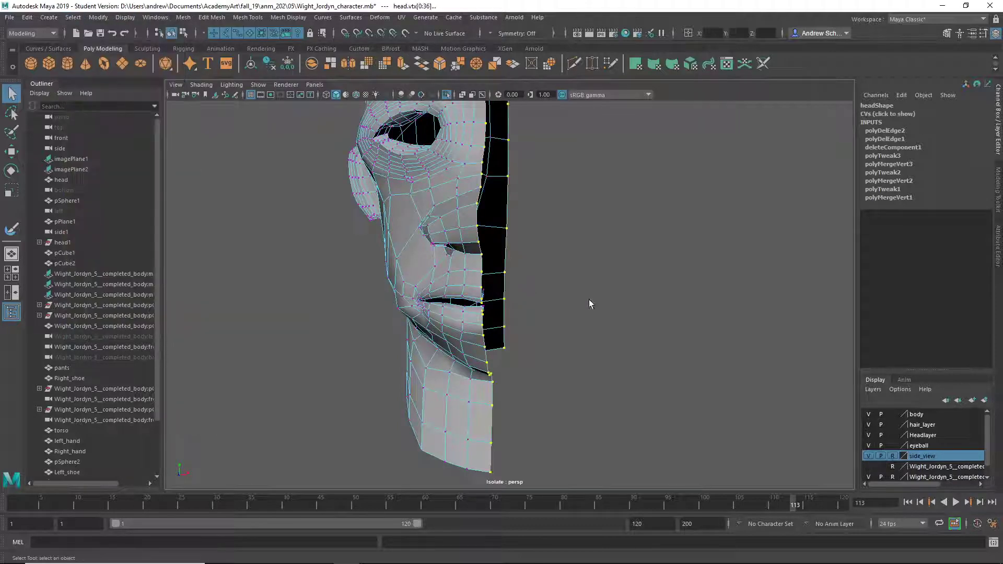
Add the missing inner lip and mouth vertices along the center opening to the border vertex selection.
alt+drag(588, 353, 408, 333)
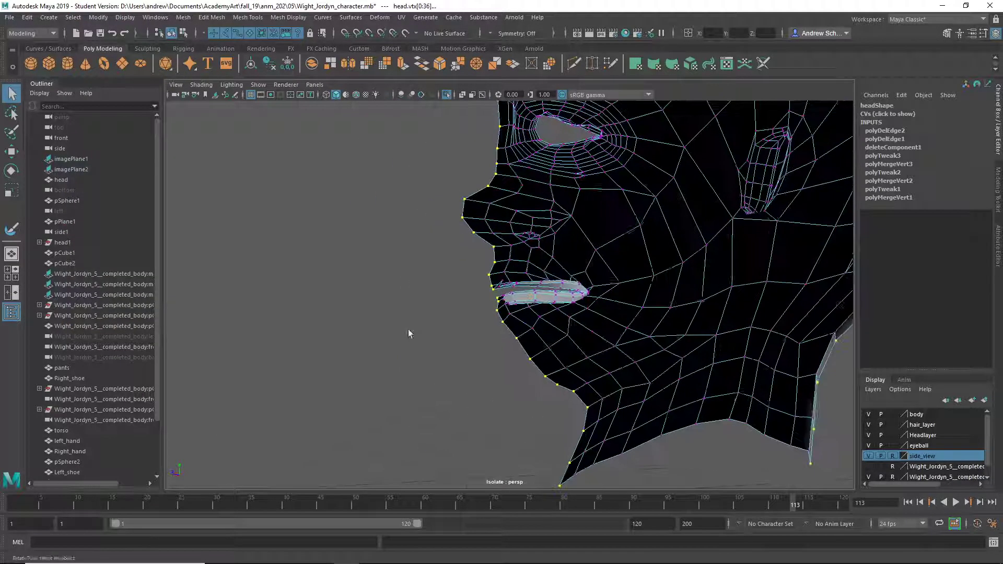
alt+right_drag(408, 334, 730, 321)
alt+right_drag(446, 322, 657, 322)
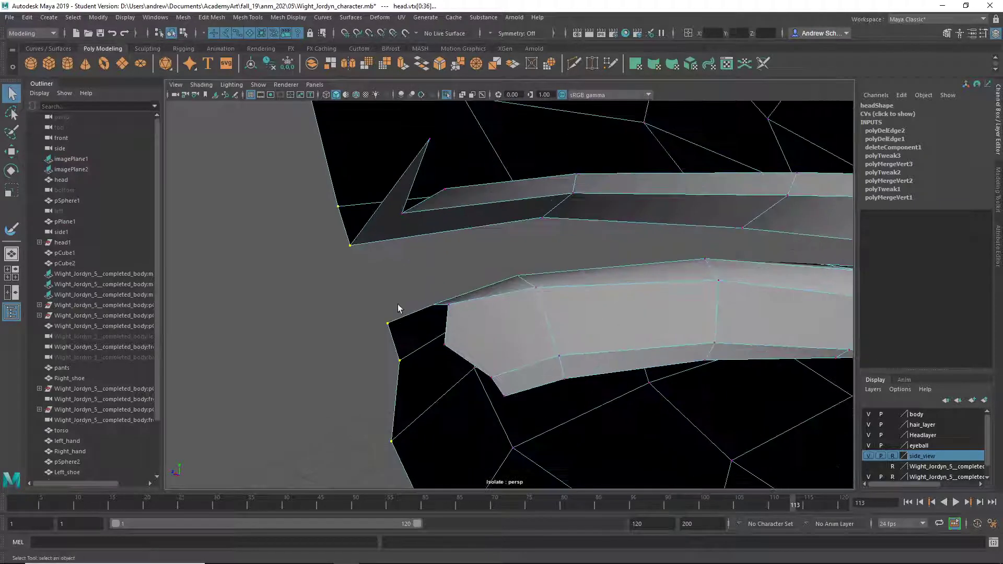
mouse_move(398, 308)
alt+mouse_down()
mouse_move(419, 305)
mouse_move(404, 315)
alt+mouse_up()
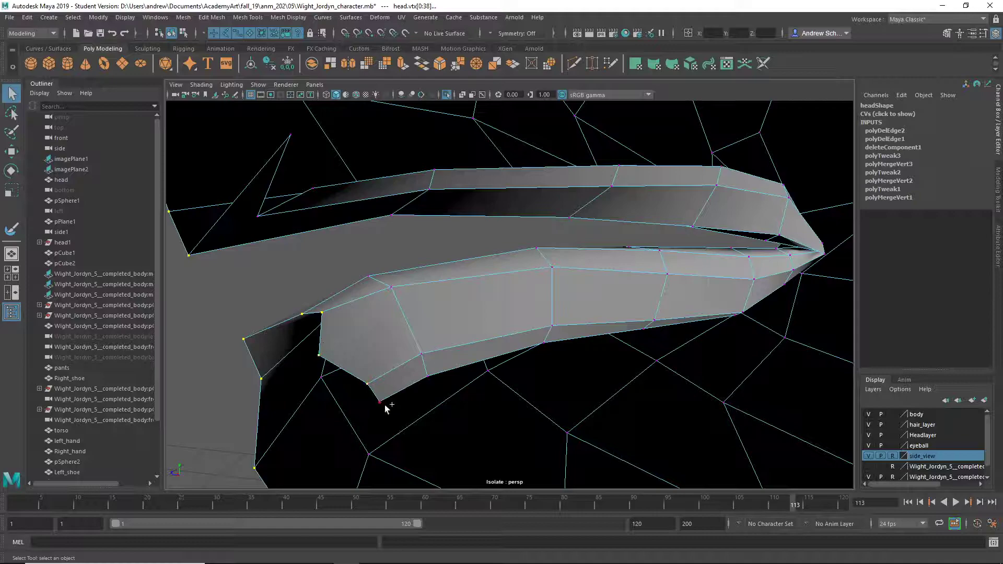
alt+drag(305, 241, 336, 242)
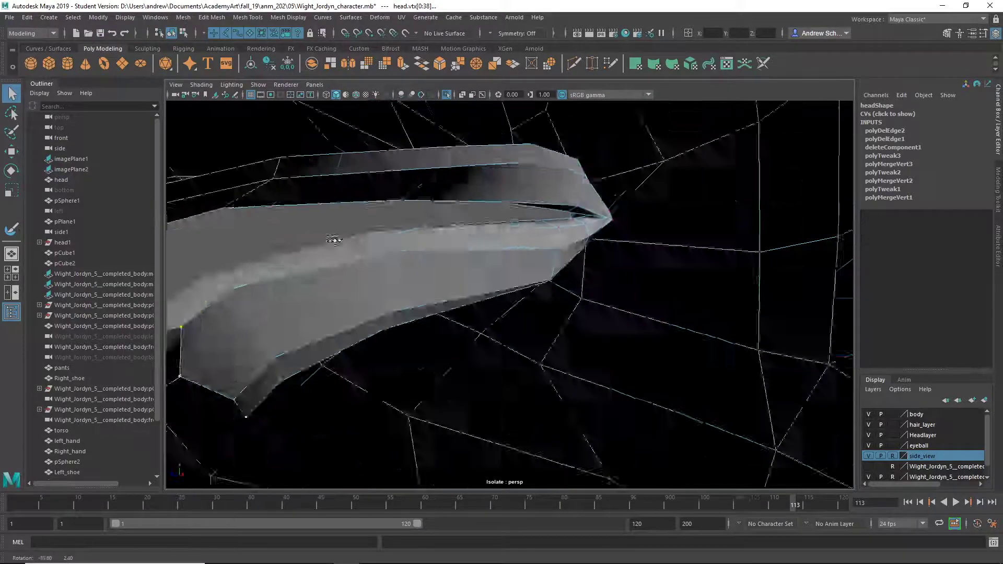
scroll(340, 251, down, 8)
alt+drag(309, 278, 323, 257)
scroll(376, 291, up, 5)
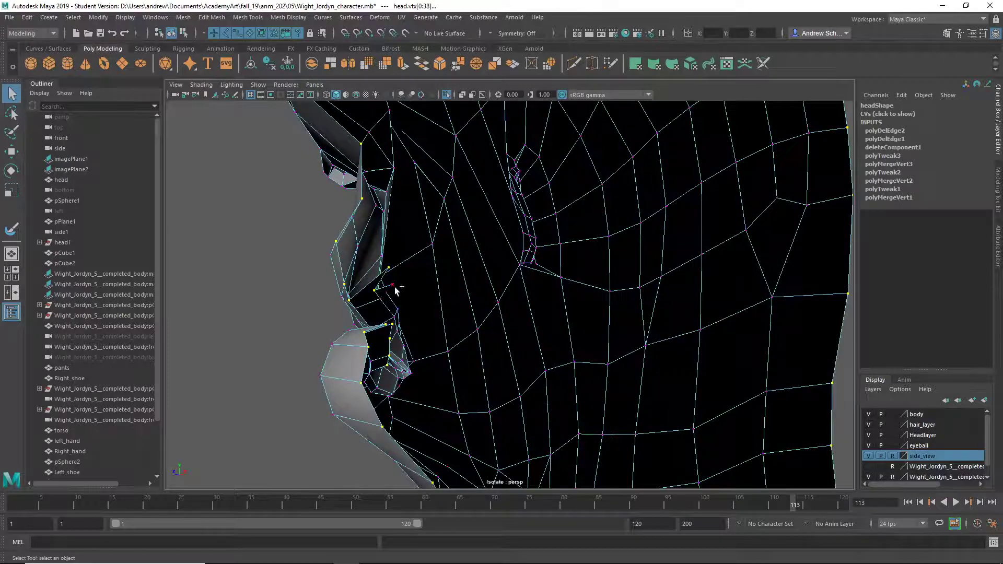
alt+drag(394, 287, 348, 340)
alt+drag(253, 335, 385, 329)
alt+right_drag(525, 332, 232, 331)
alt+drag(256, 330, 345, 309)
Align all selected center border vertices to one absolute X coordinate for mirroring.
key(w)
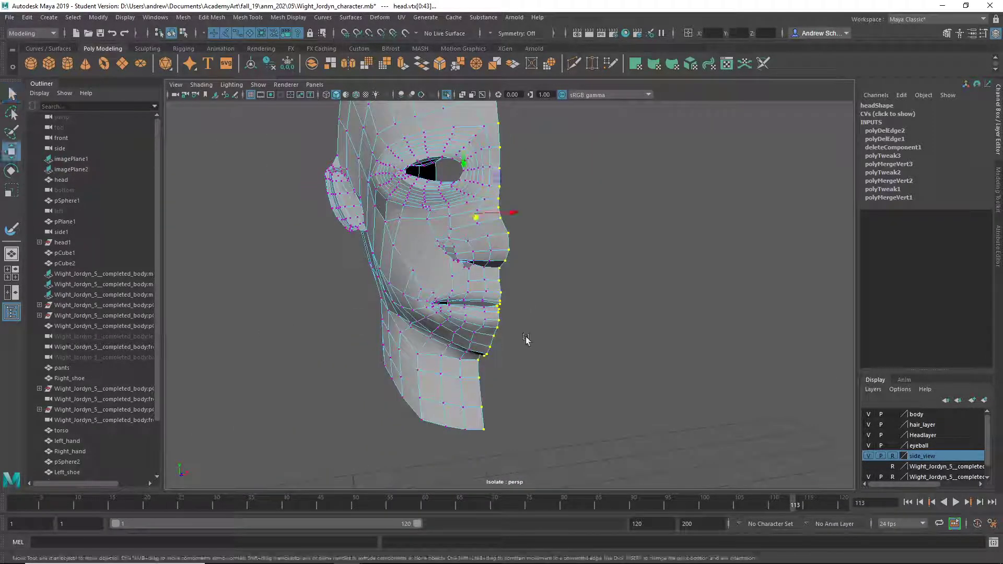
alt+drag(526, 340, 453, 362)
alt+middle_drag(553, 320, 520, 355)
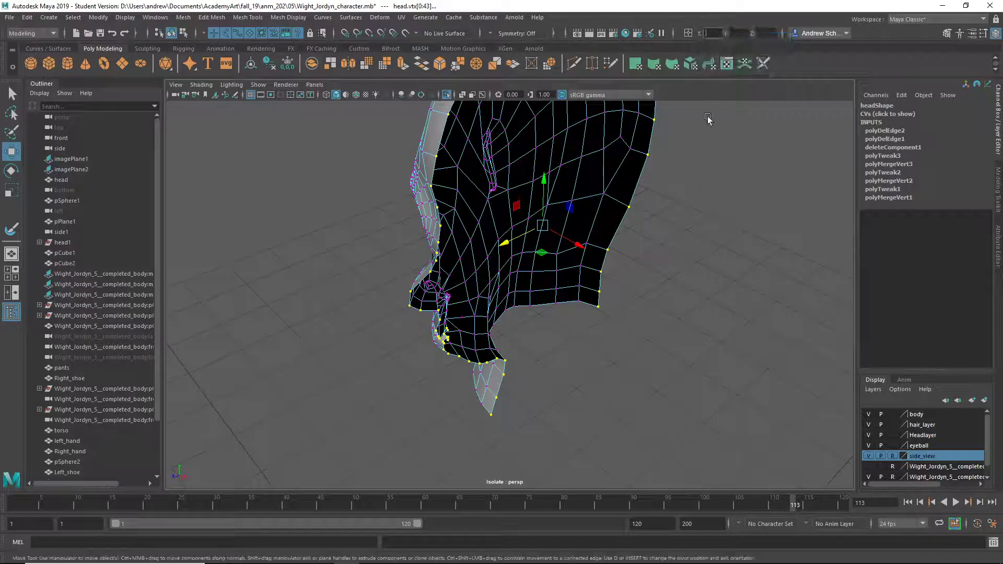
key(Return)
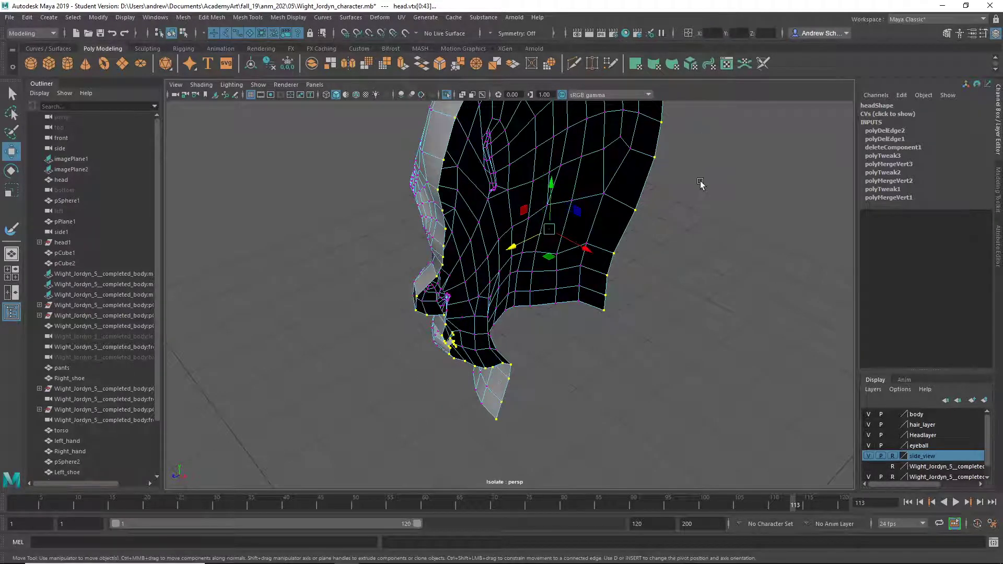
alt+drag(563, 338, 640, 311)
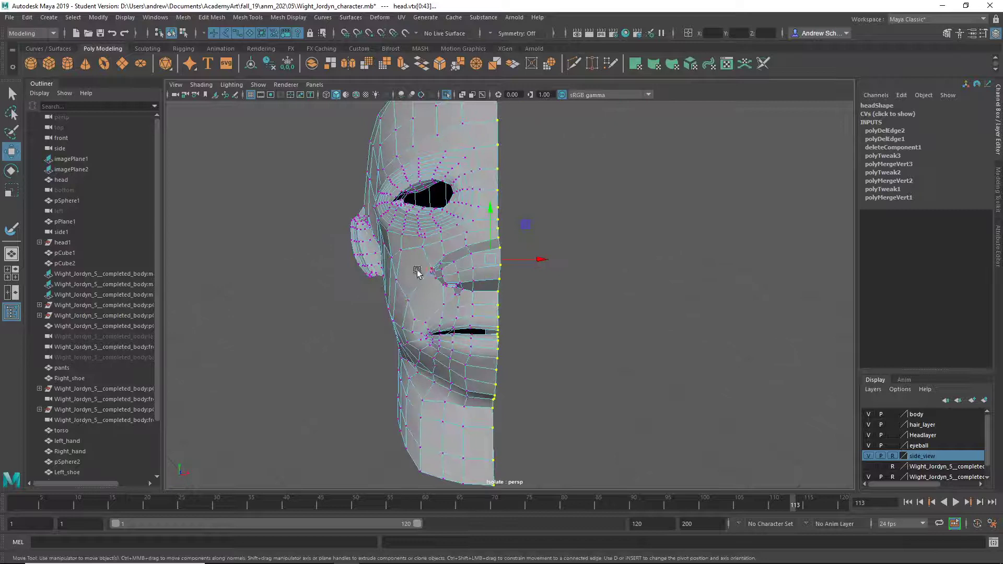
Mirror the half head as a copy across world X with Cut Geometry off, Merge border vertices and a 0.001 merge threshold.
right_drag(417, 272, 460, 235)
shift+right_click(484, 192)
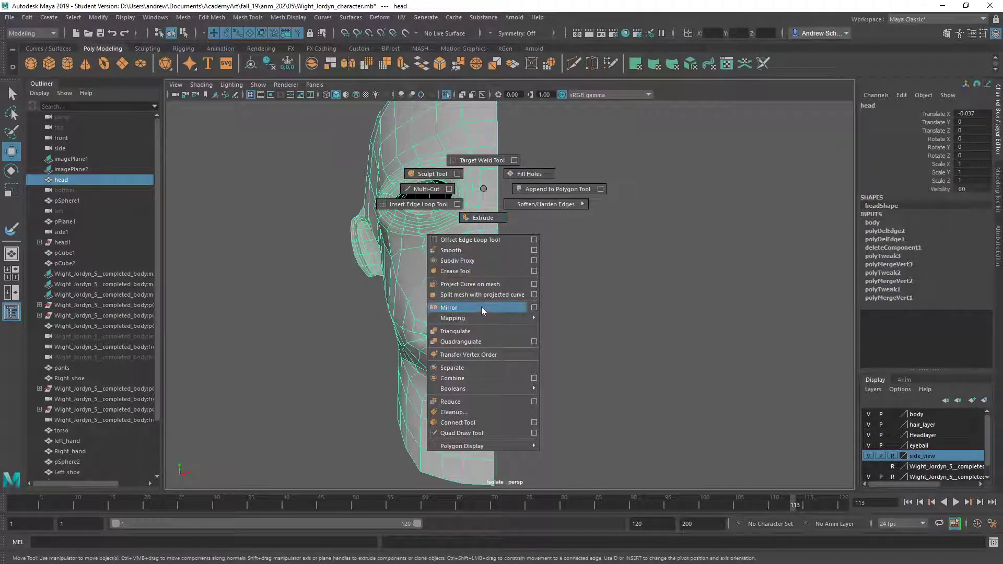
click(529, 307)
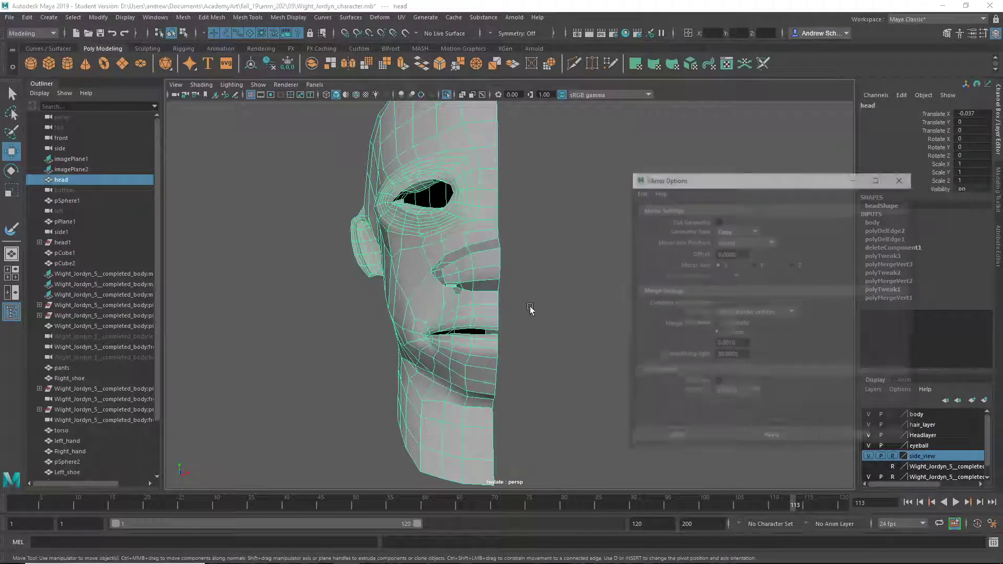
click(718, 222)
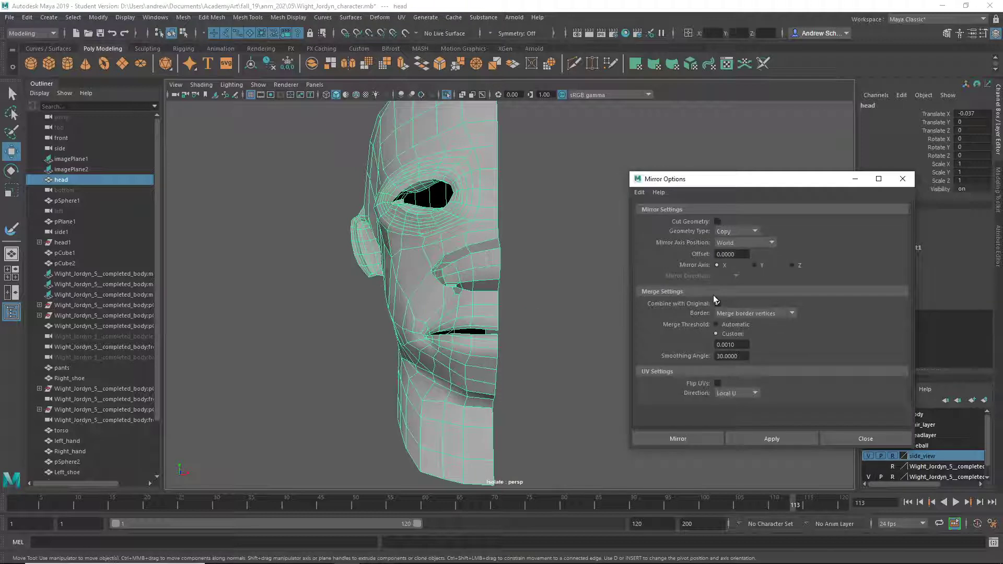
click(737, 312)
click(736, 314)
click(660, 438)
Examine the mirrored head from several angles in smooth preview and with the unsmoothed mesh.
key(3)
click(622, 282)
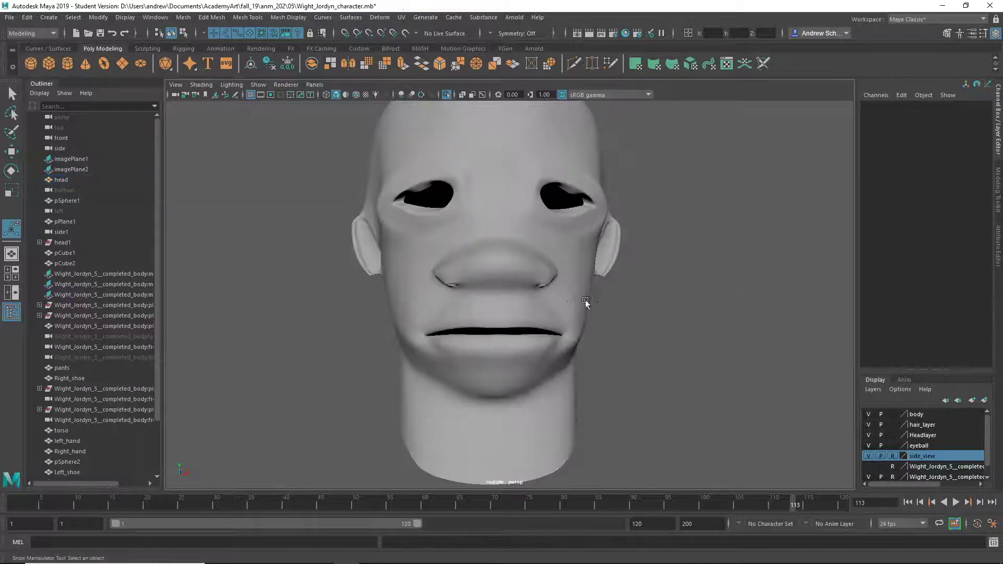
key(space)
drag(562, 287, 564, 252)
alt+drag(530, 290, 607, 310)
click(551, 327)
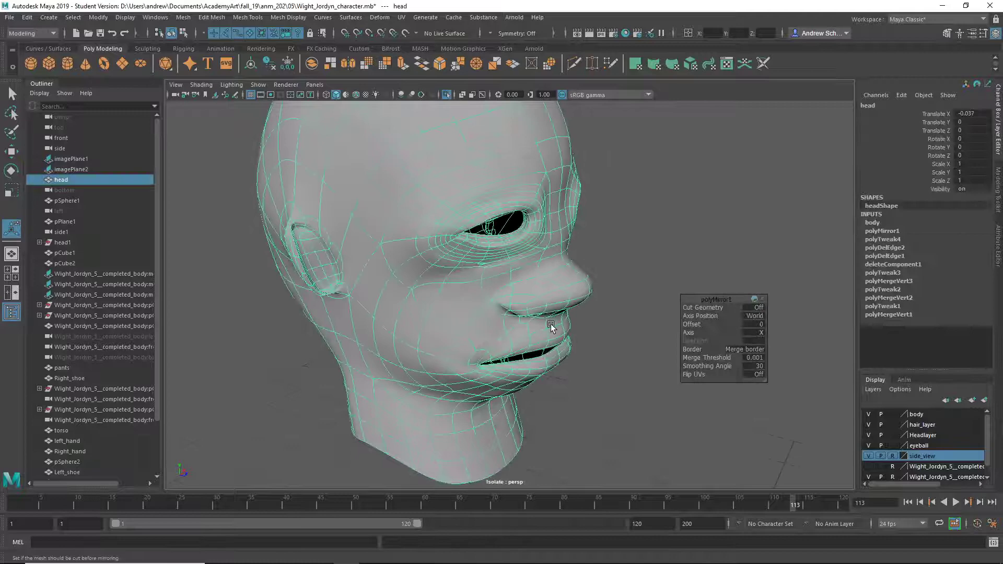
key(1)
alt+drag(569, 397, 593, 345)
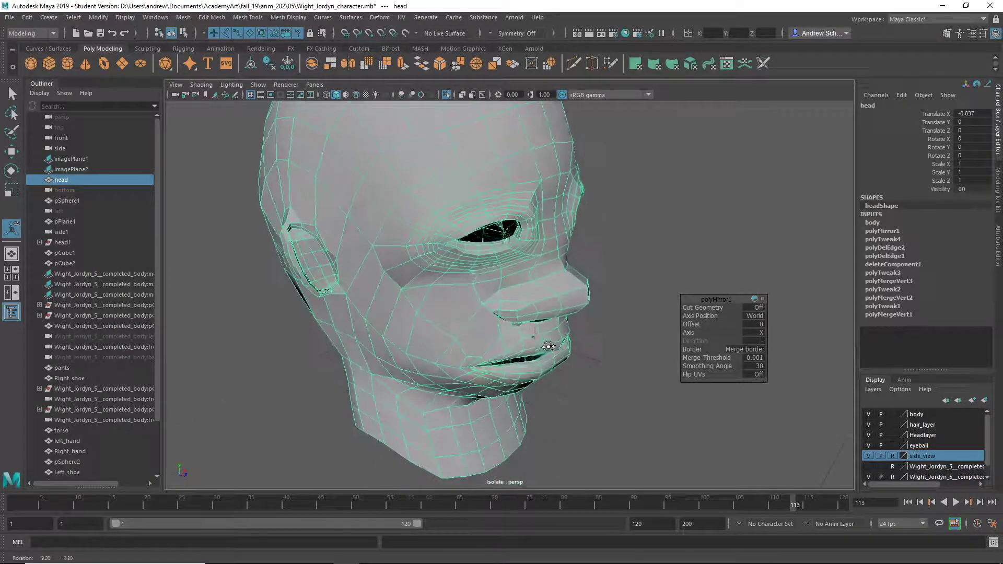
click(648, 248)
alt+drag(568, 243, 628, 285)
scroll(628, 285, down, 5)
Switch the head to vertex editing and turn on Object X symmetry for the Move tool.
click(532, 308)
alt+drag(532, 308, 512, 337)
right_drag(516, 267, 542, 273)
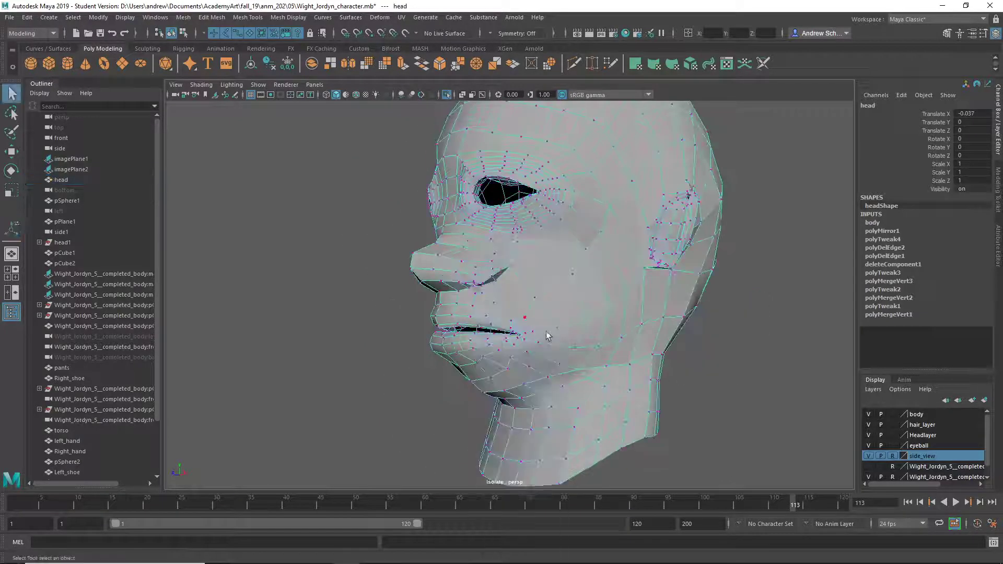
alt+drag(542, 273, 581, 415)
key(w)
click(524, 375)
key(w)
drag(503, 350, 506, 280)
drag(565, 381, 601, 407)
Adjust the vertices beside the mouth corner symmetrically using soft selection.
click(622, 383)
click(438, 374)
alt+drag(438, 374, 465, 418)
alt+drag(489, 380, 522, 323)
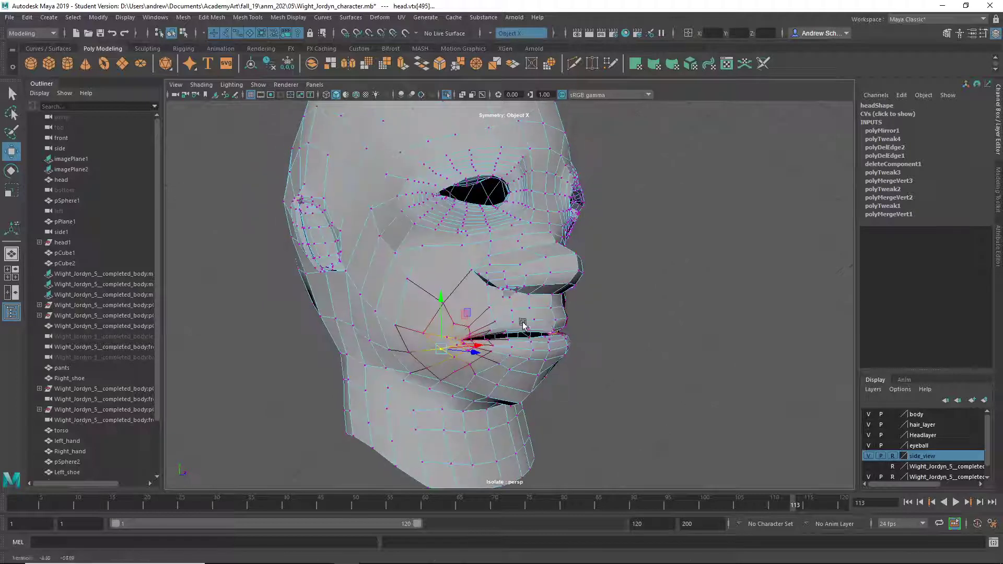
Move the middle vertex of the lower lip vertically with soft selection to reshape the lip.
click(654, 329)
alt+drag(653, 329, 503, 360)
click(524, 379)
click(607, 375)
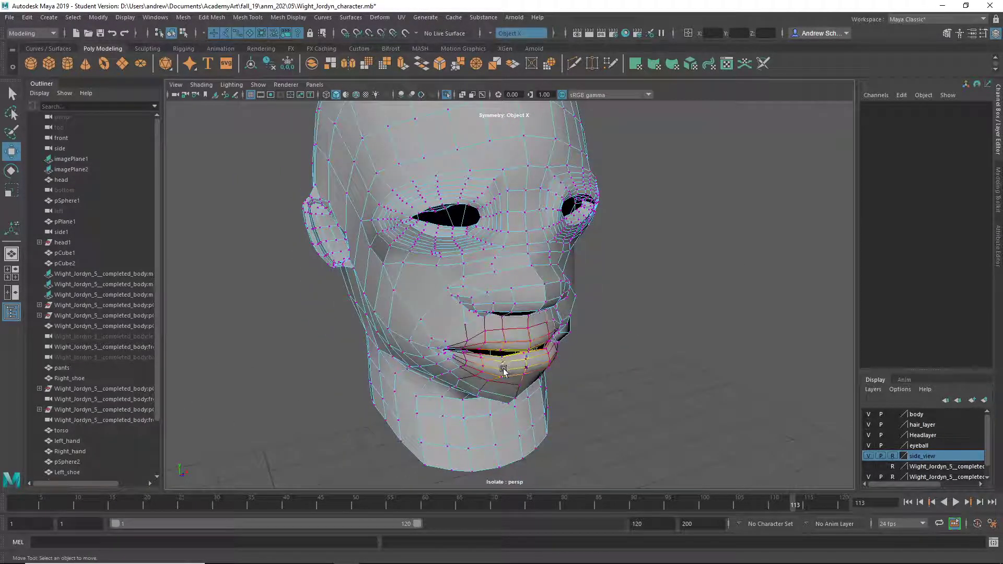
click(504, 362)
drag(505, 325, 596, 394)
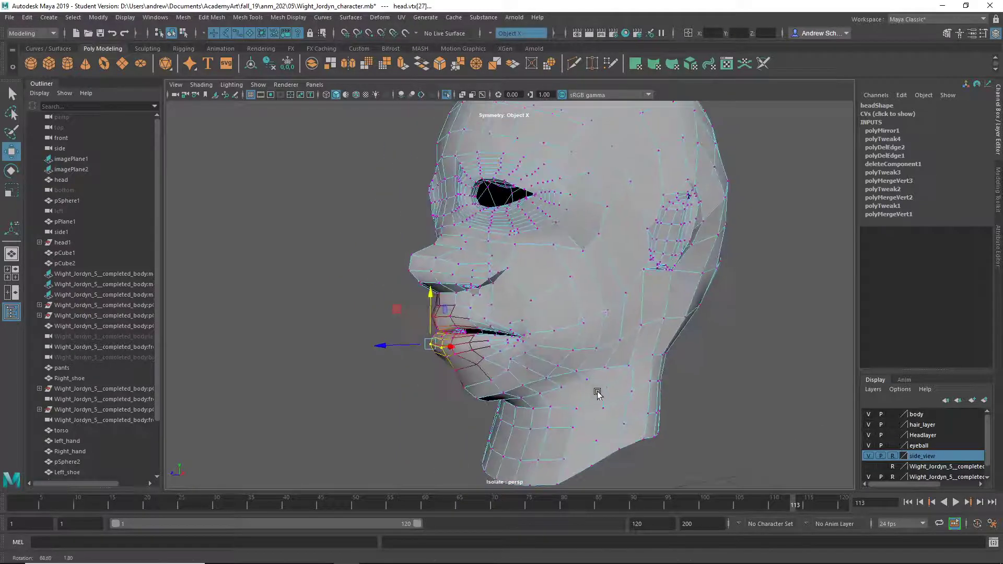
alt+drag(578, 314, 587, 269)
Return the head to object mode and deselect it.
key(q)
right_drag(587, 267, 646, 256)
click(748, 326)
alt+right_drag(749, 326, 695, 328)
alt+drag(695, 328, 650, 329)
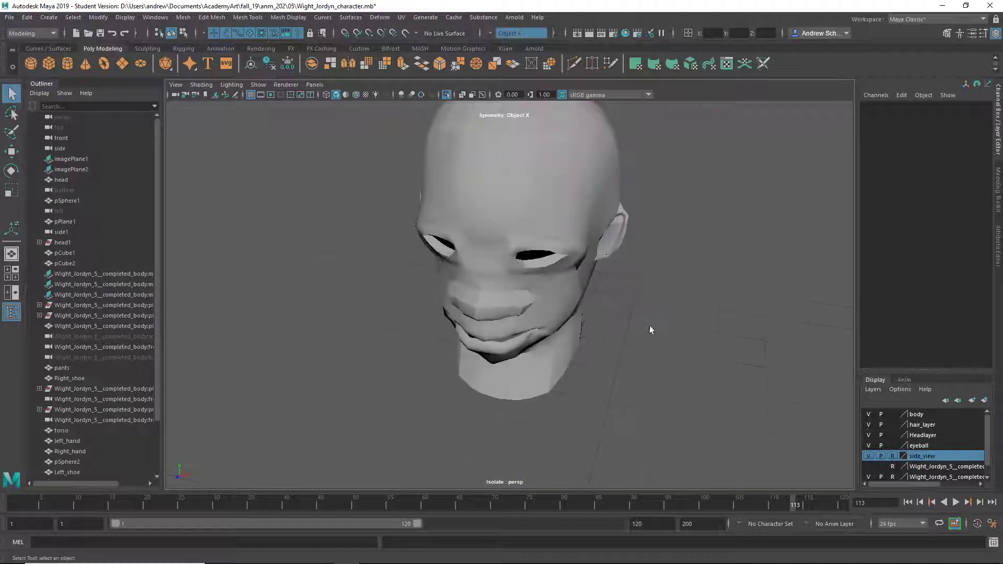
Turn off head isolation and inspect the face together with the hair, eyes and collar.
click(446, 95)
mouse_move(415, 222)
alt+mouse_down()
mouse_move(394, 231)
mouse_move(453, 206)
mouse_move(409, 206)
alt+mouse_up()
click(493, 130)
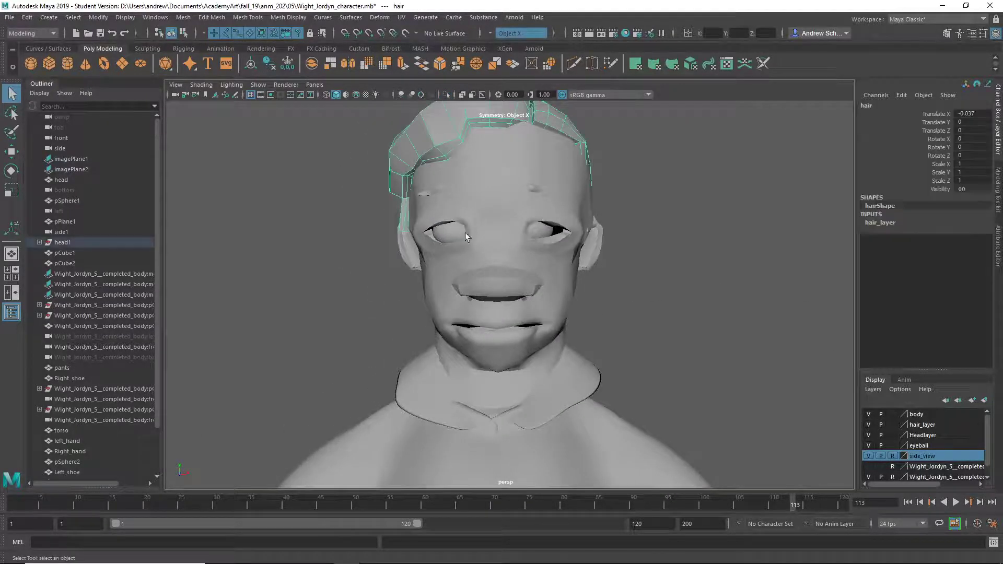
alt+drag(465, 233, 525, 257)
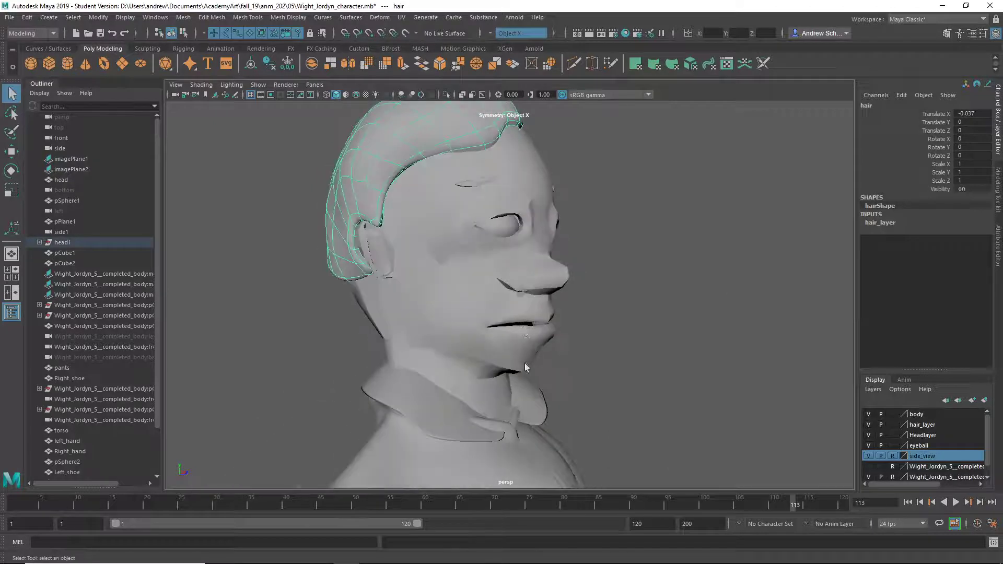
alt+middle_drag(527, 366, 448, 268)
Isolate the collar, inspect its mesh from above and below, and end the isolation.
click(413, 317)
alt+drag(413, 316, 437, 165)
click(446, 94)
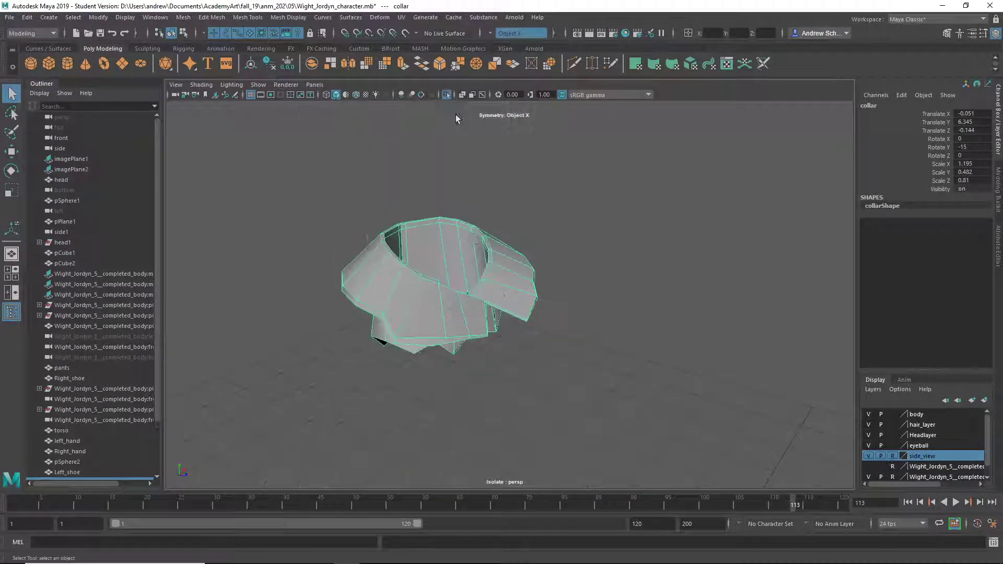
alt+drag(491, 245, 530, 226)
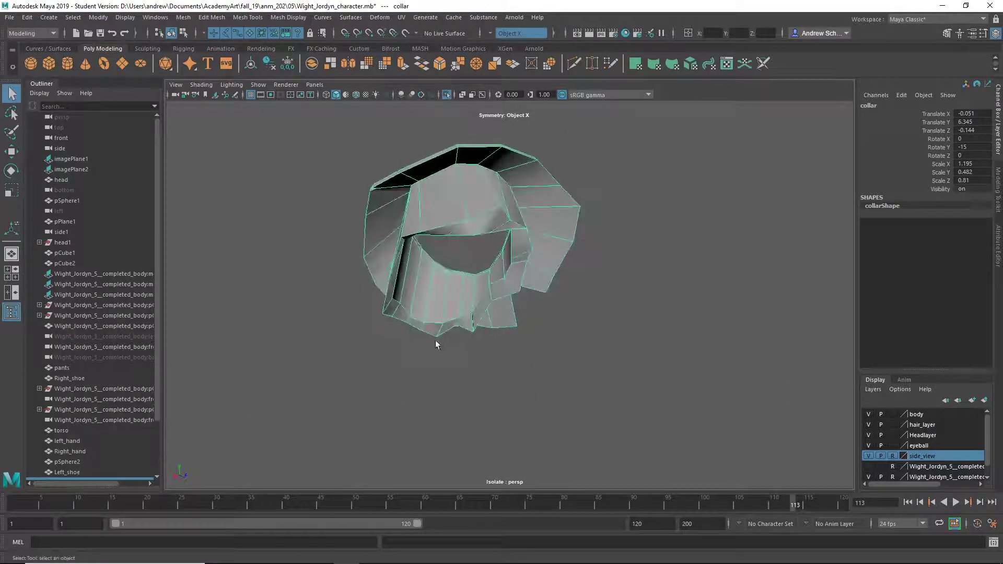
alt+drag(437, 345, 459, 157)
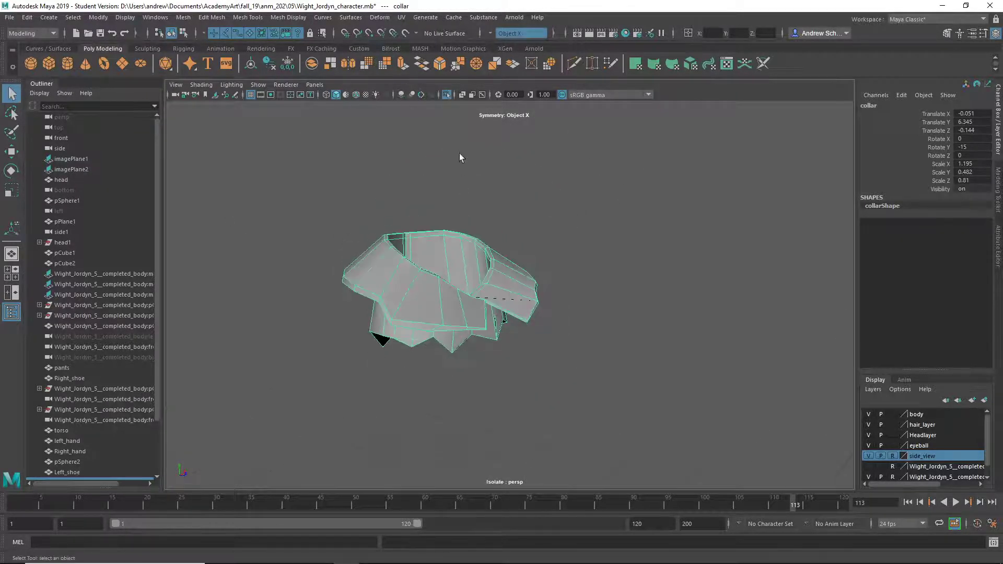
click(447, 94)
Frame the torso, display it unsmoothed and isolate it to examine its topology from the front.
alt+drag(535, 247, 557, 398)
click(539, 360)
key(f)
key(1)
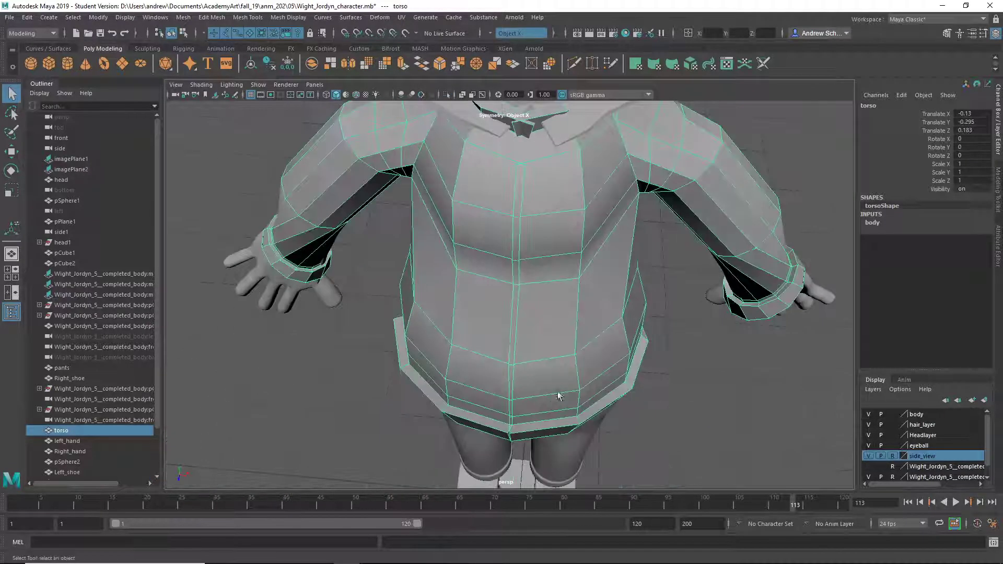
click(449, 95)
alt+drag(439, 264, 386, 308)
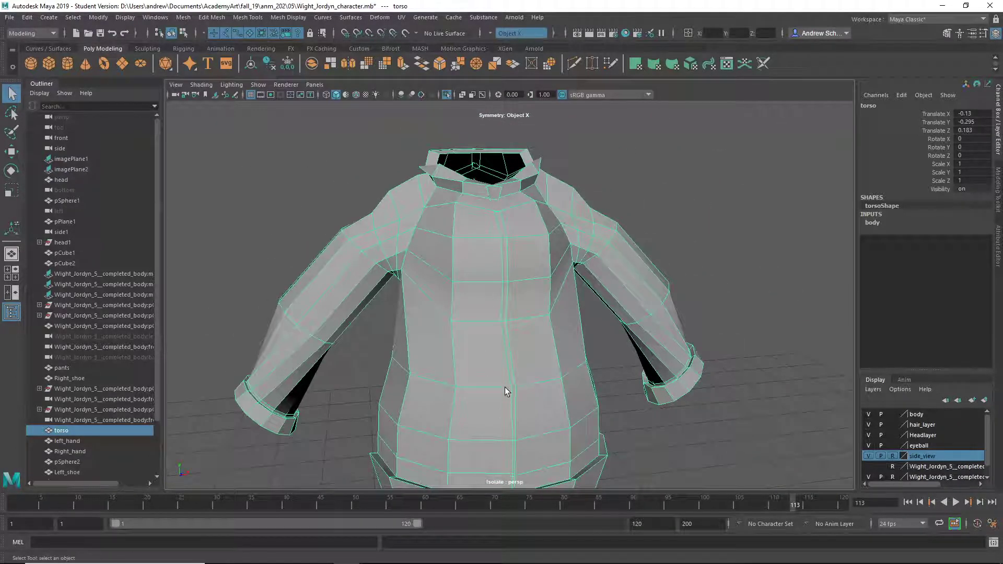
alt+drag(505, 387, 496, 283)
alt+drag(501, 439, 475, 432)
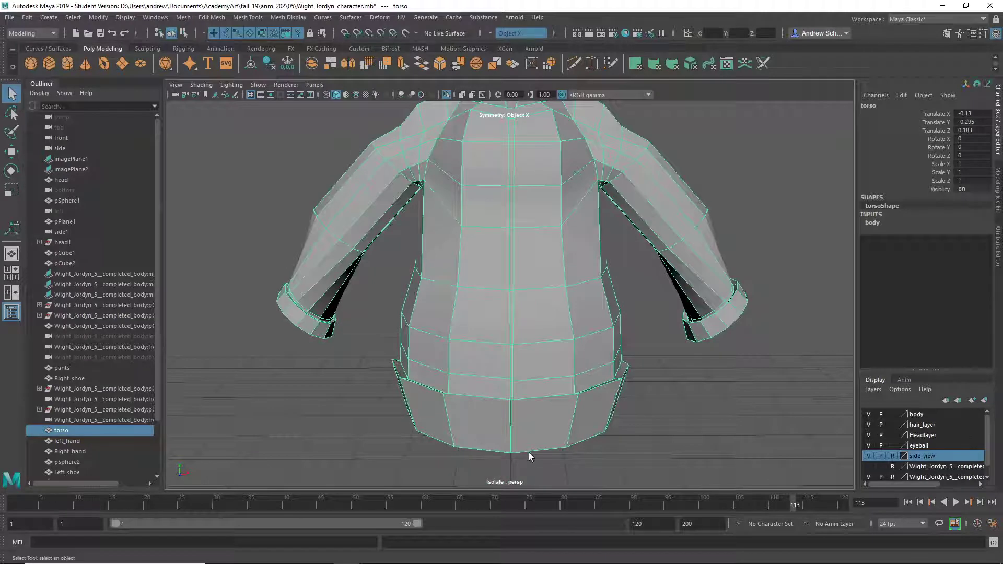
Inspect the isolated torso's lower hem and sleeves from a wider view, and end the isolation.
alt+middle_drag(529, 457, 527, 395)
mouse_move(562, 411)
alt+mouse_down()
mouse_move(553, 315)
mouse_move(551, 416)
alt+mouse_up()
alt+right_drag(550, 416, 519, 409)
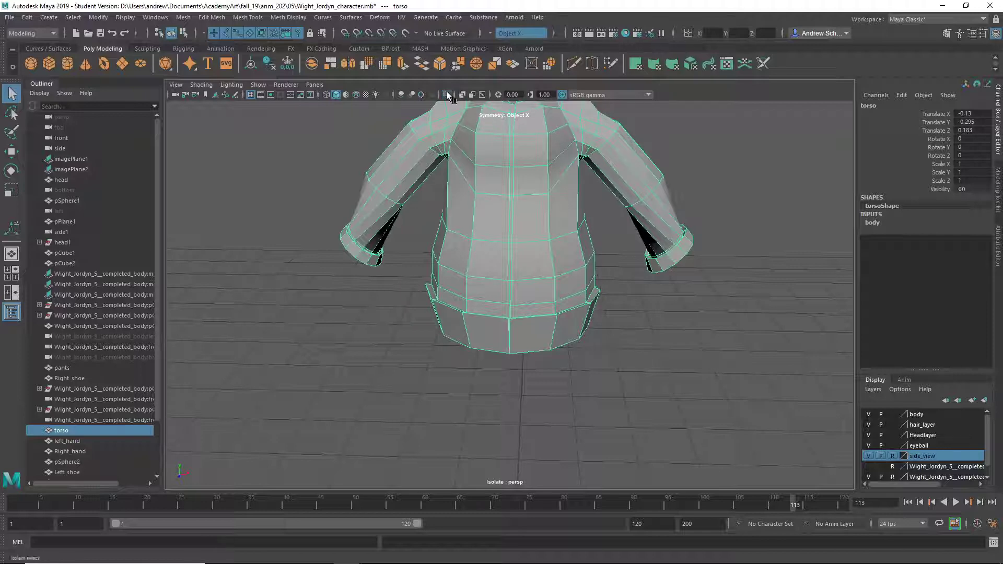
click(448, 93)
Select and frame the pants, and examine their topology from the waist down to the leg cuffs.
click(471, 369)
key(f)
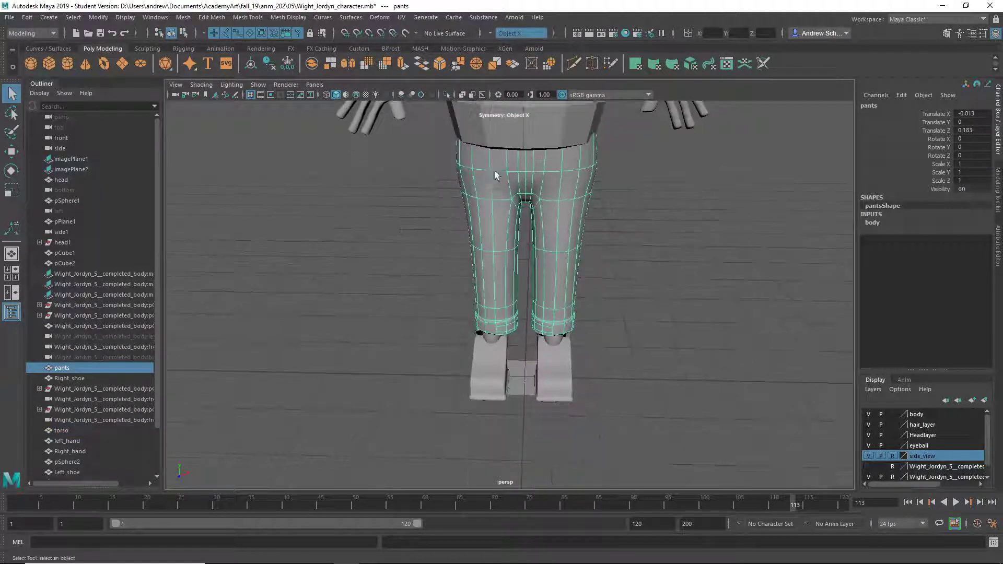
alt+drag(494, 176, 503, 369)
alt+right_drag(456, 406, 601, 424)
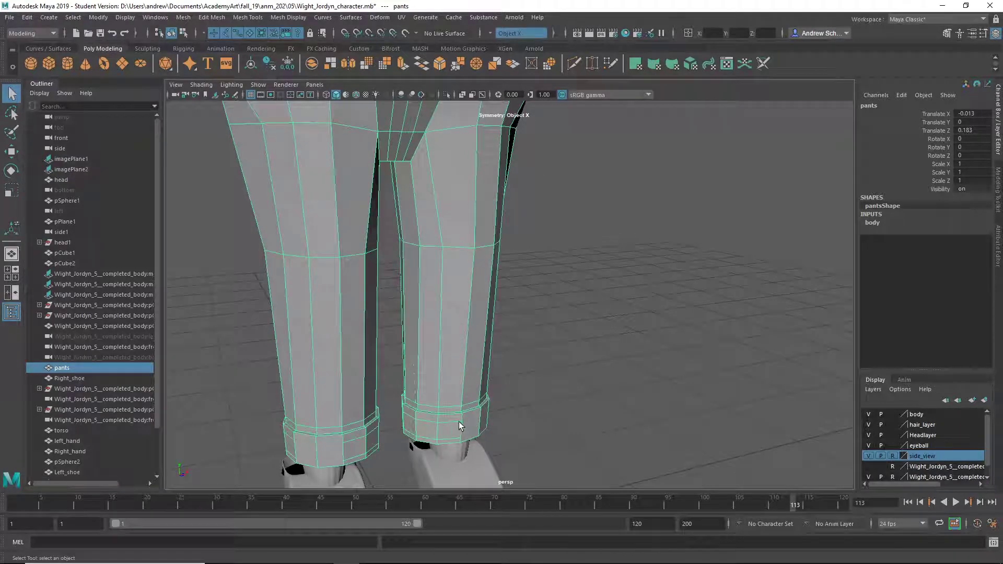
Display the right and left shoes unsmoothed and inspect their meshes below the pant cuffs.
alt+middle_drag(399, 347, 506, 191)
scroll(507, 192, down, 3)
click(565, 352)
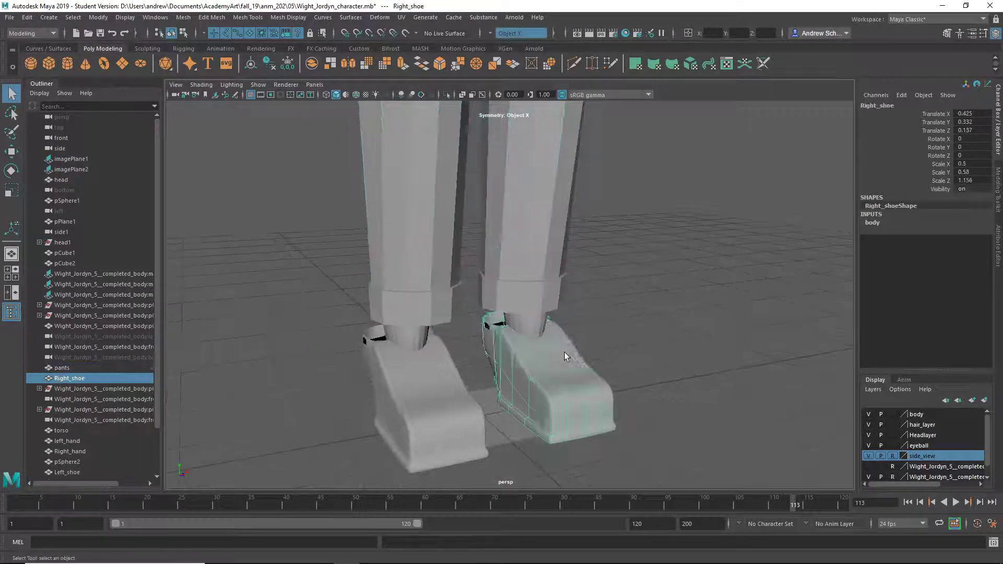
click(437, 398)
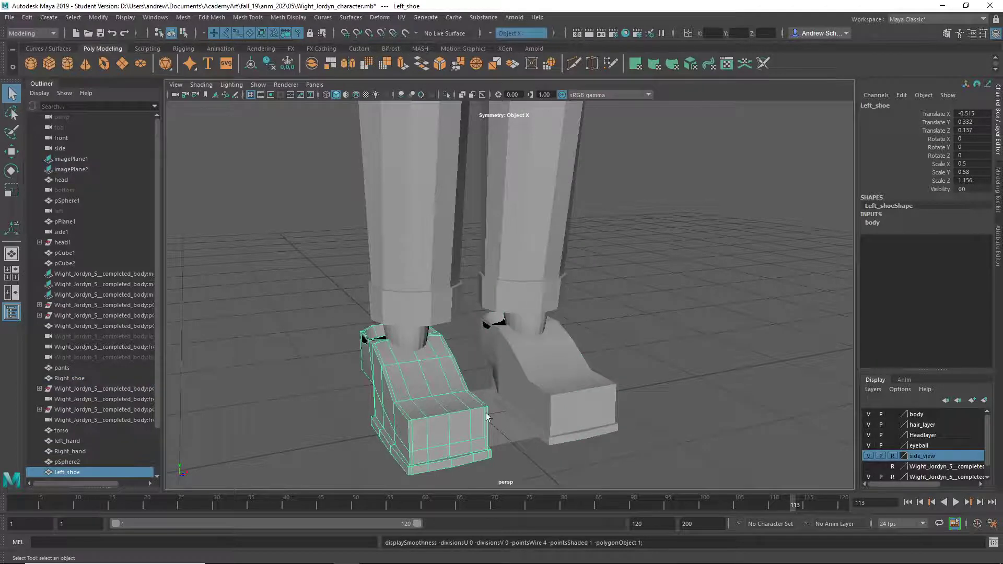
mouse_move(381, 425)
alt+mouse_down()
mouse_move(401, 422)
mouse_move(392, 421)
alt+mouse_up()
alt+middle_drag(429, 345, 585, 459)
Select and frame the left hand, examine its palm and finger topology from several sides, and return to a full-figure view.
scroll(433, 262, down, 3)
alt+middle_drag(442, 208, 470, 346)
click(368, 238)
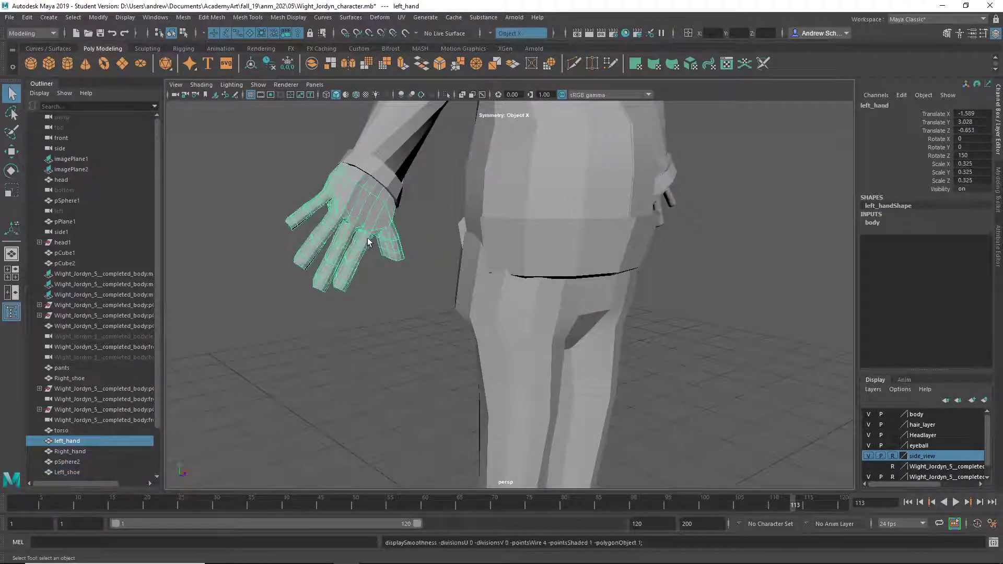
key(f)
alt+drag(334, 266, 559, 306)
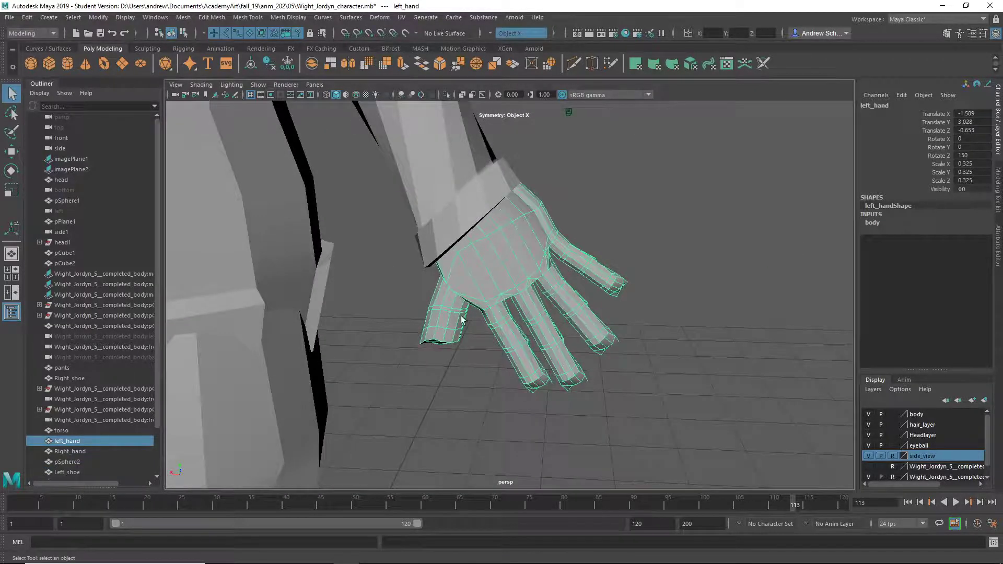
alt+drag(462, 317, 258, 377)
alt+right_drag(531, 340, 475, 292)
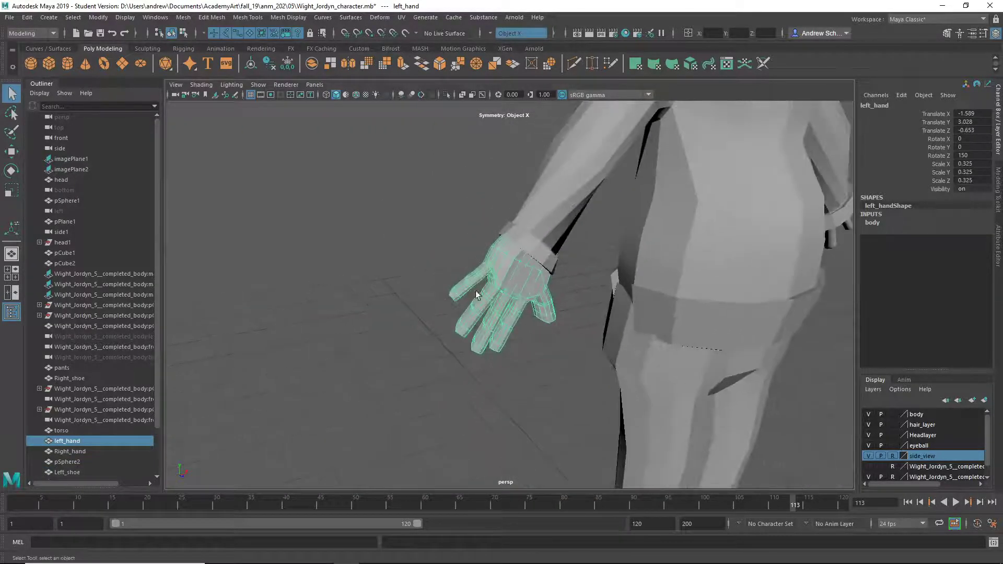
alt+drag(475, 290, 418, 331)
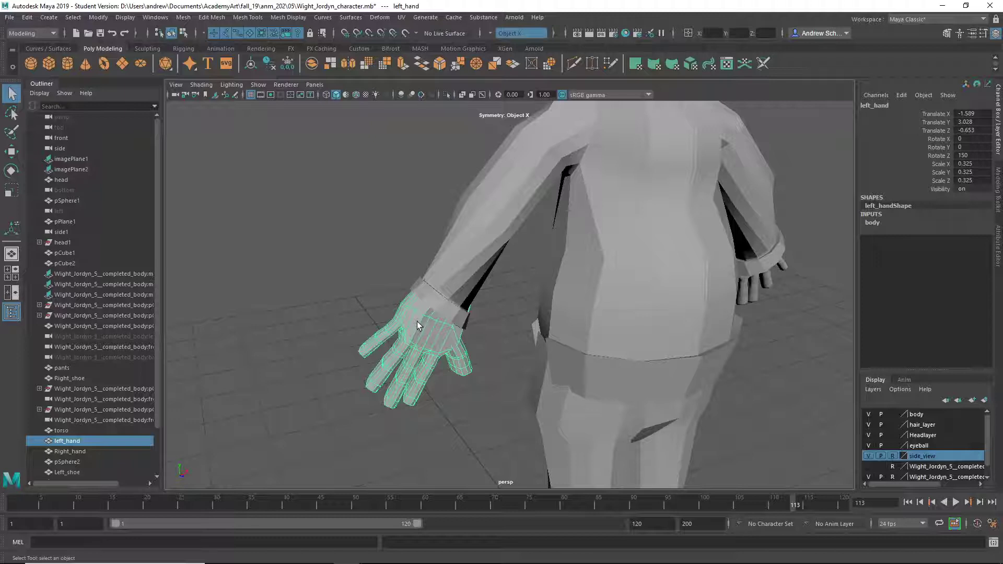
scroll(418, 321, down, 5)
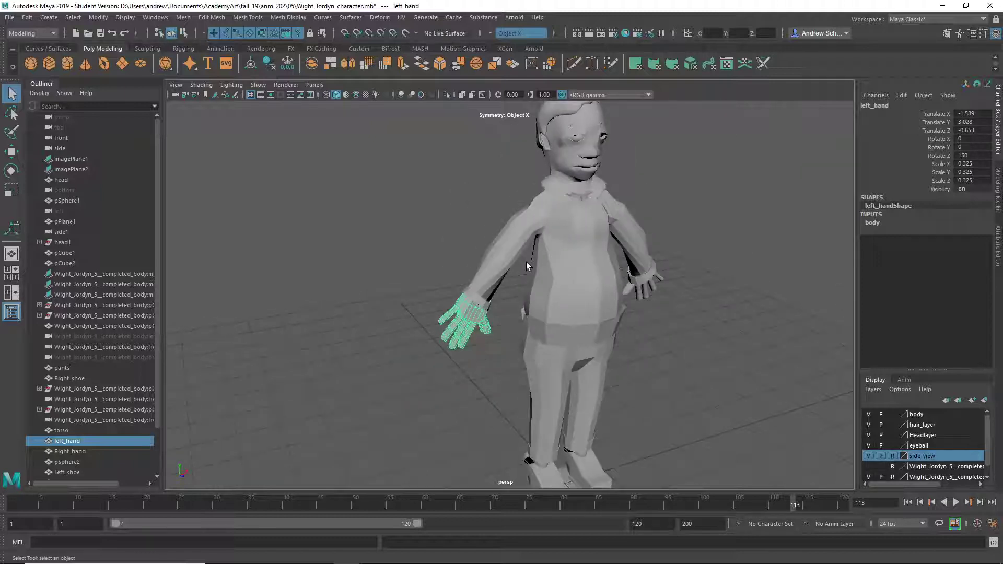